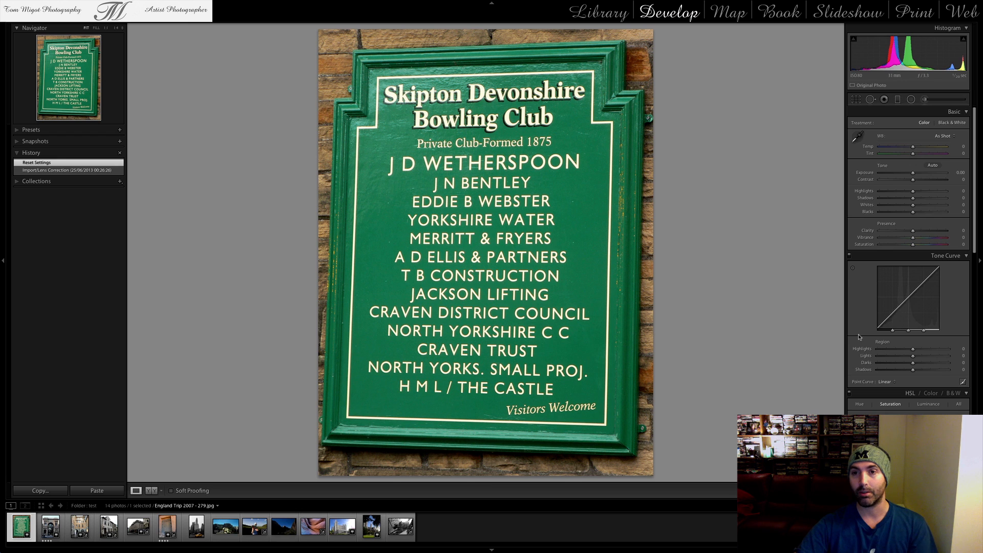
Enable lens profile corrections for the green bowling club sign photo
scroll(863, 318, down, 8)
scroll(867, 303, down, 6)
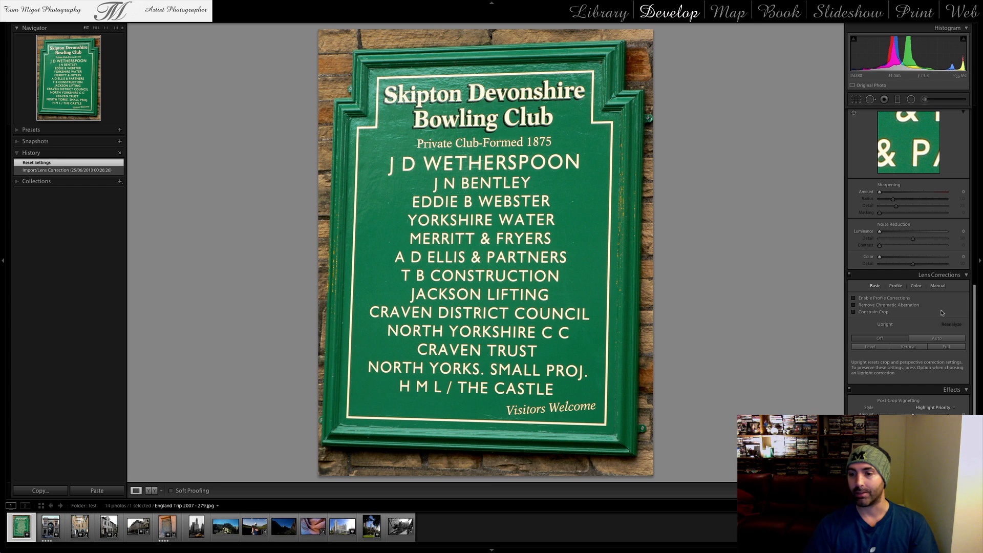
click(854, 298)
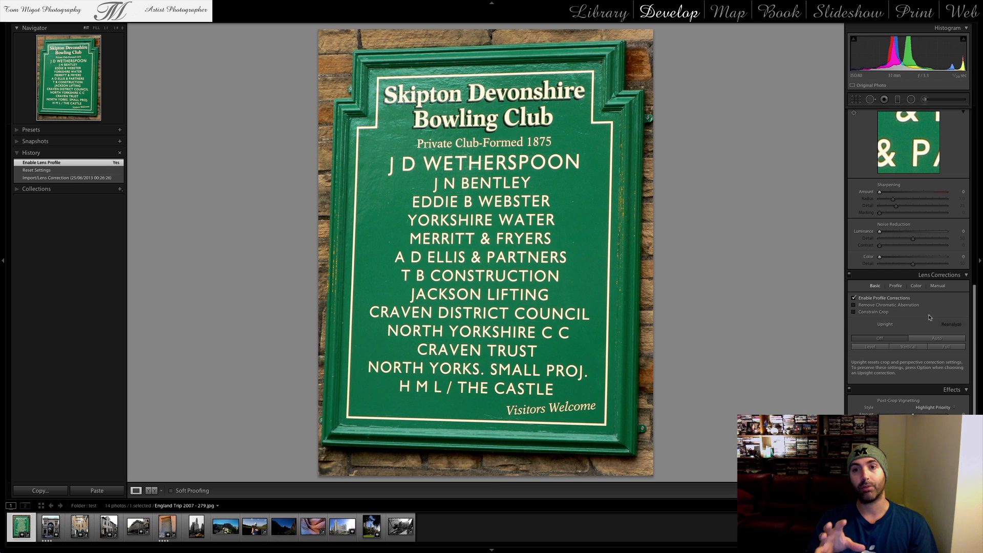
Examine the sign photo's EXIF metadata in the Library module for its camera and lens details
click(599, 14)
scroll(891, 263, down, 15)
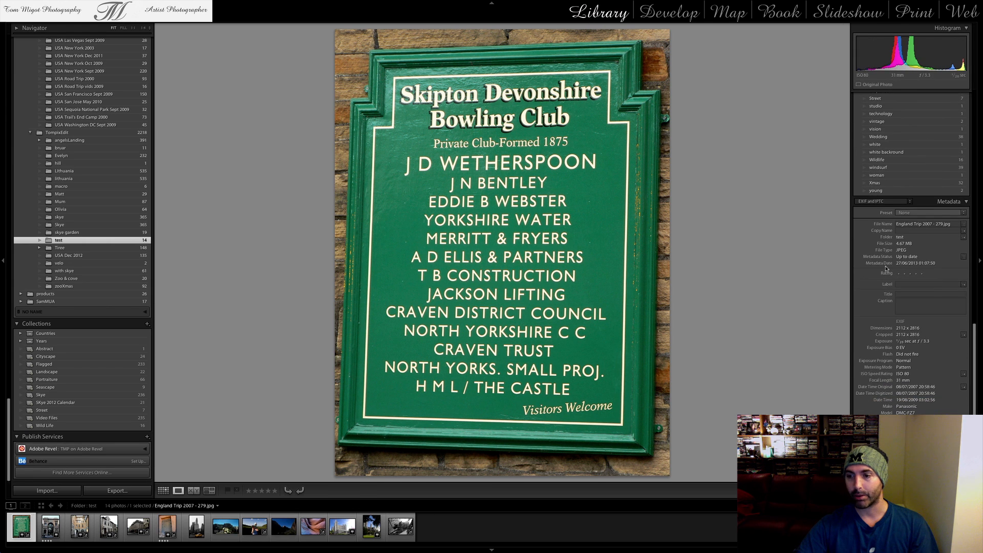
scroll(891, 270, down, 3)
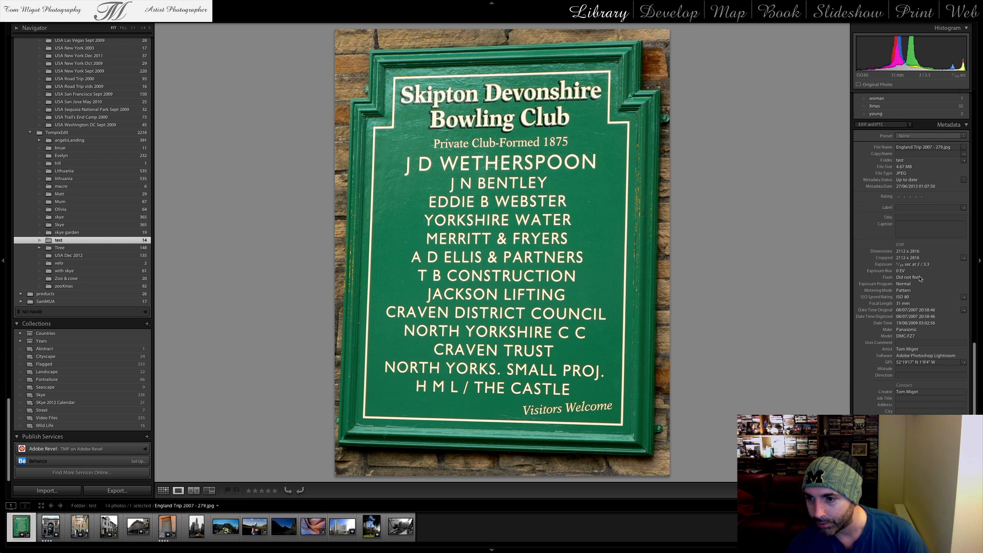
scroll(920, 295, down, 2)
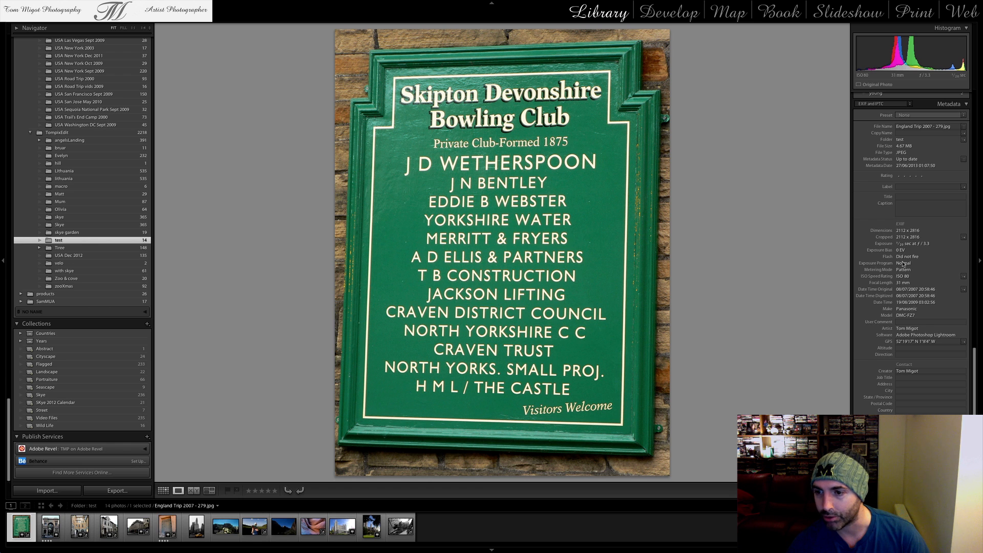
Return to the Develop module and enable chromatic aberration removal for the sign photo
click(681, 17)
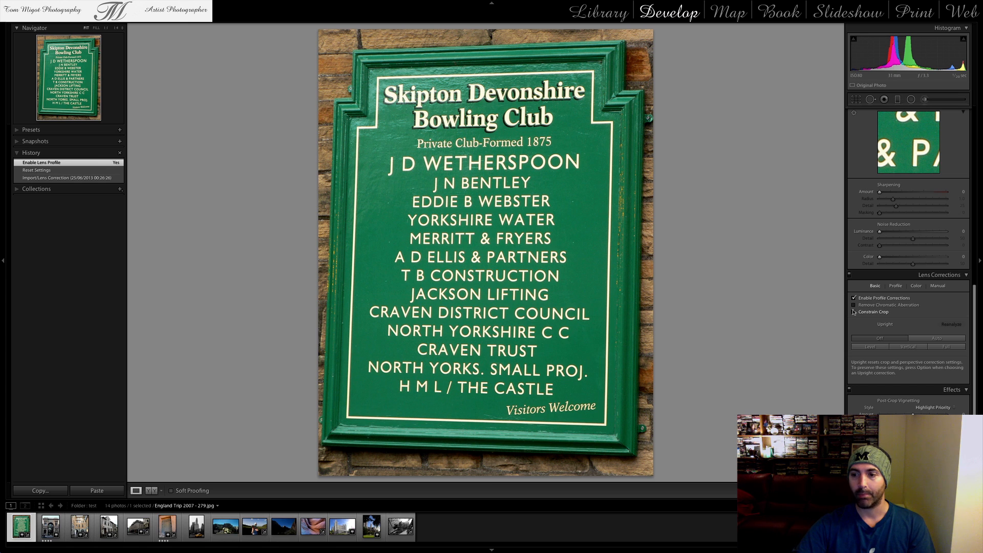
click(875, 306)
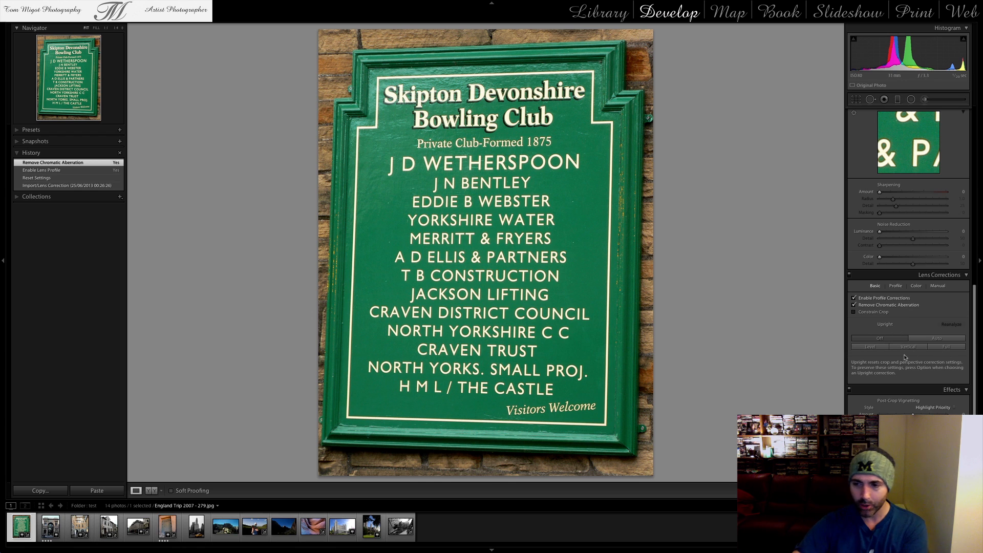
Try the Level and Vertical Upright corrections on the sign photo, comparing them with Upright switched off
click(878, 348)
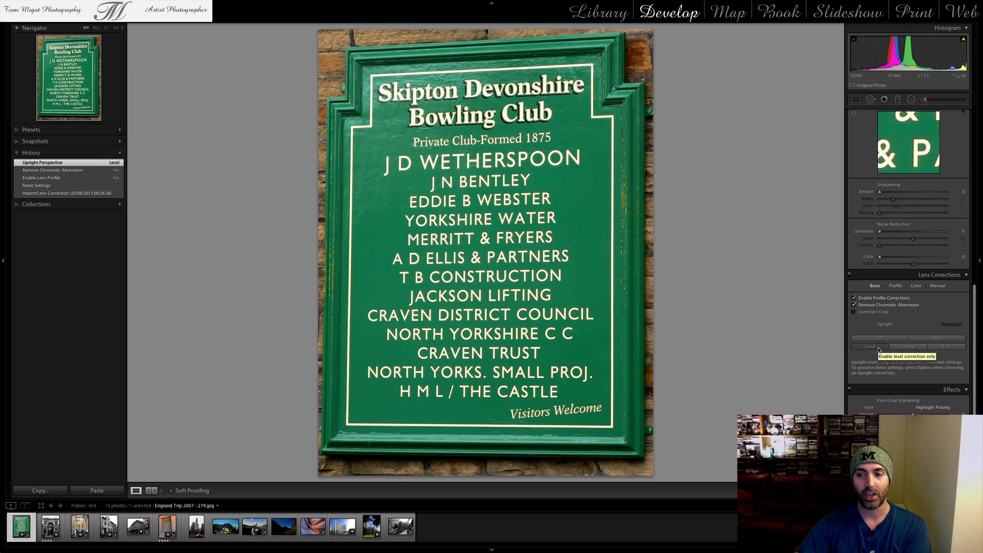
click(887, 341)
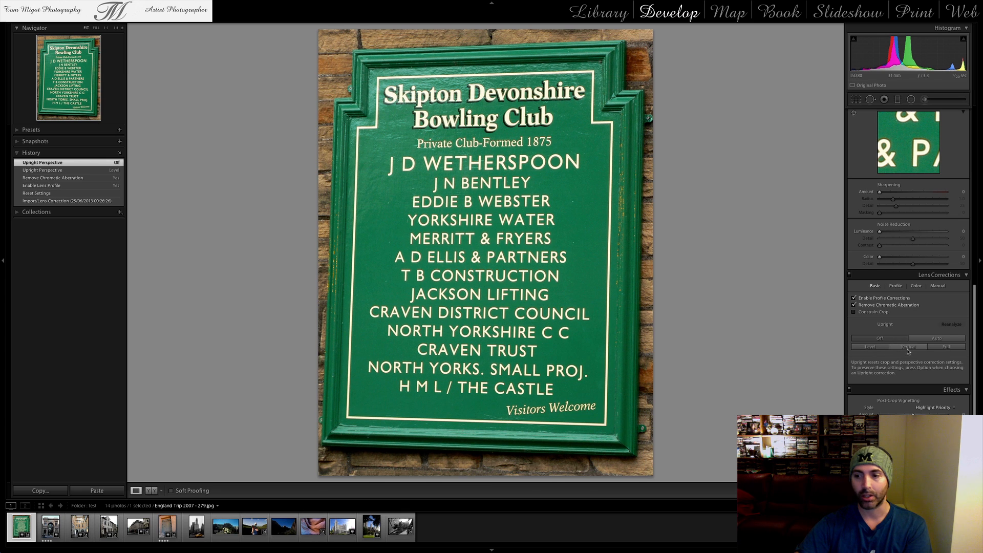
click(909, 348)
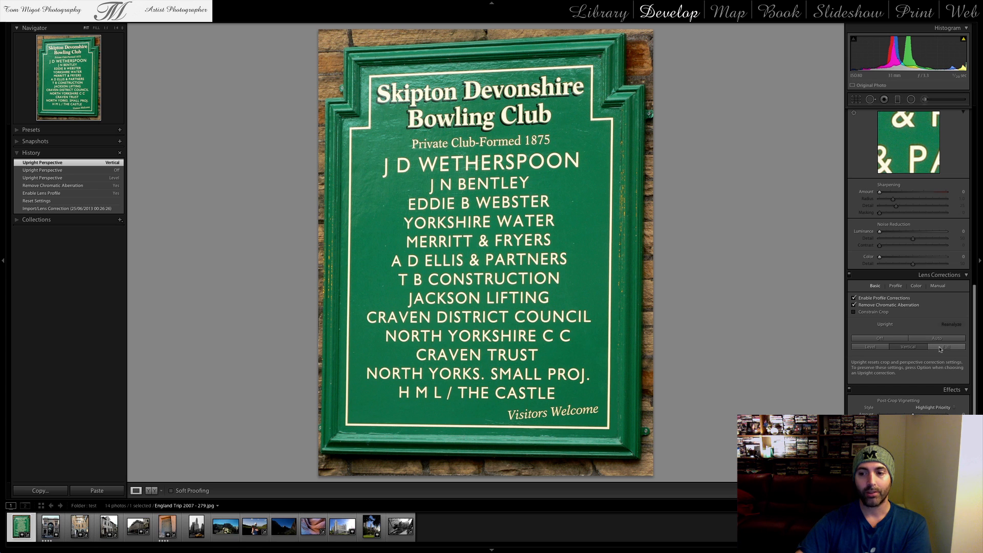
click(880, 349)
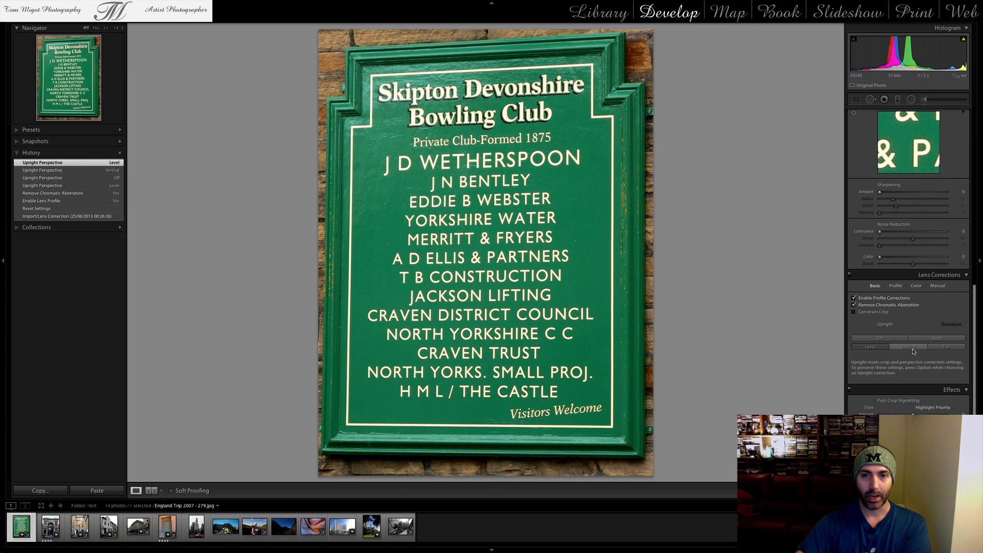
click(911, 348)
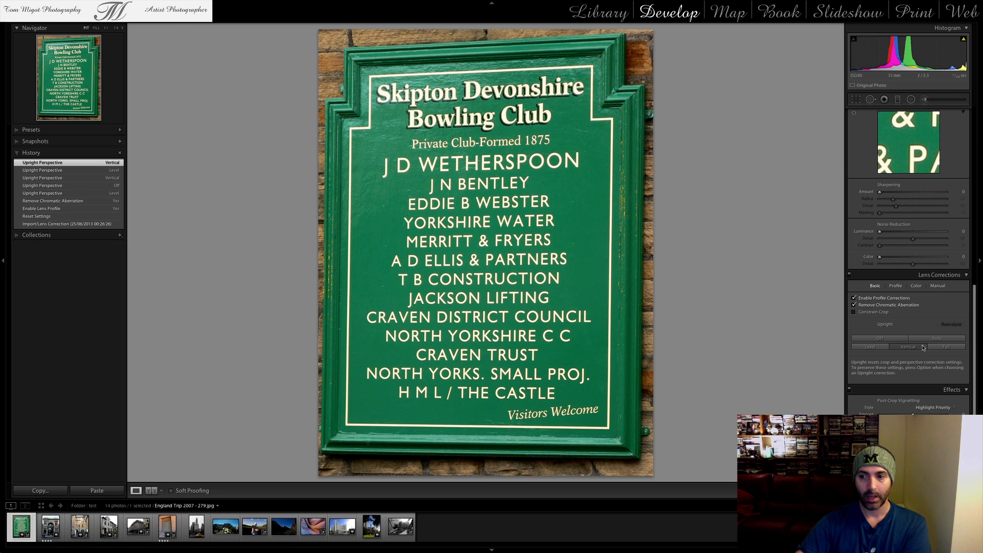
Compare the Full and Auto Upright corrections on the sign photo and leave it on Auto
click(942, 348)
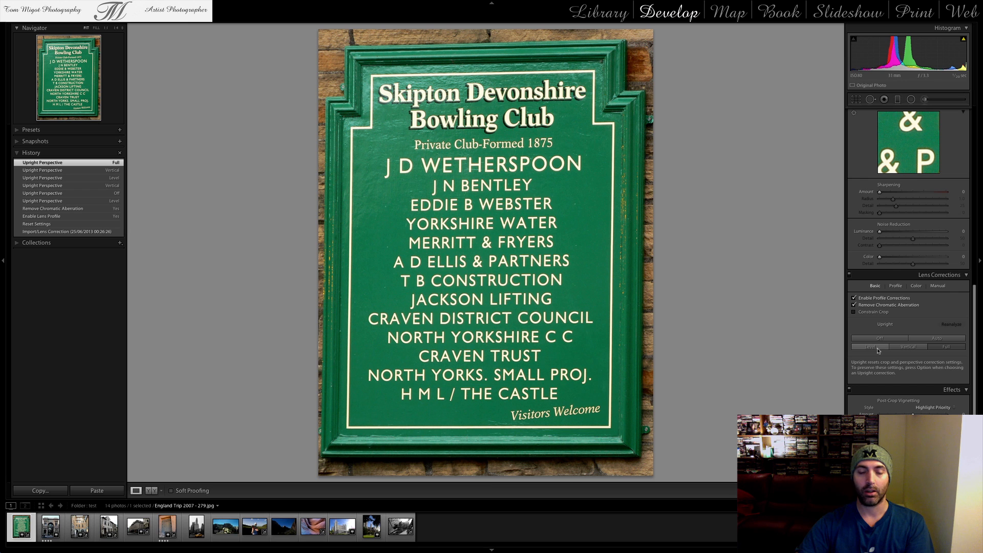
click(930, 340)
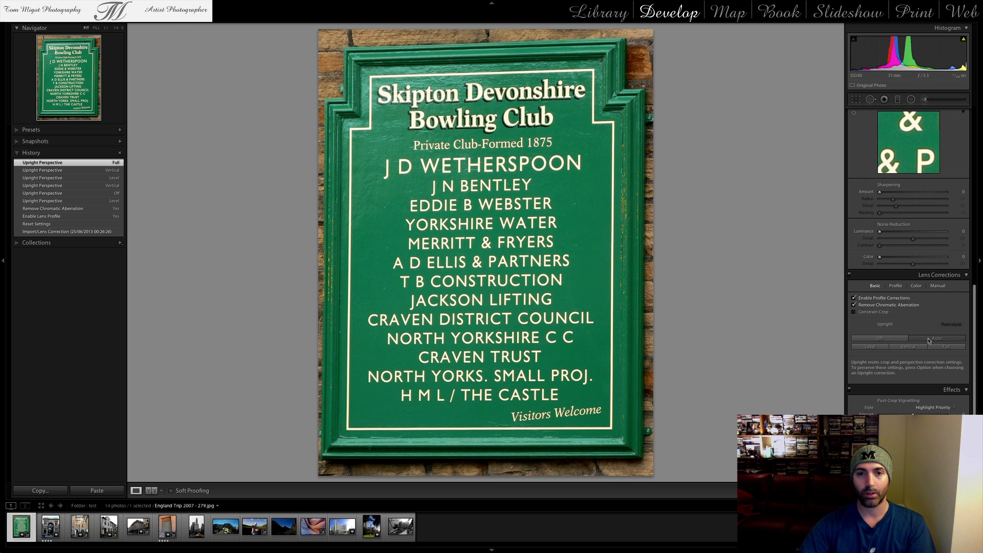
click(941, 346)
click(941, 339)
click(943, 346)
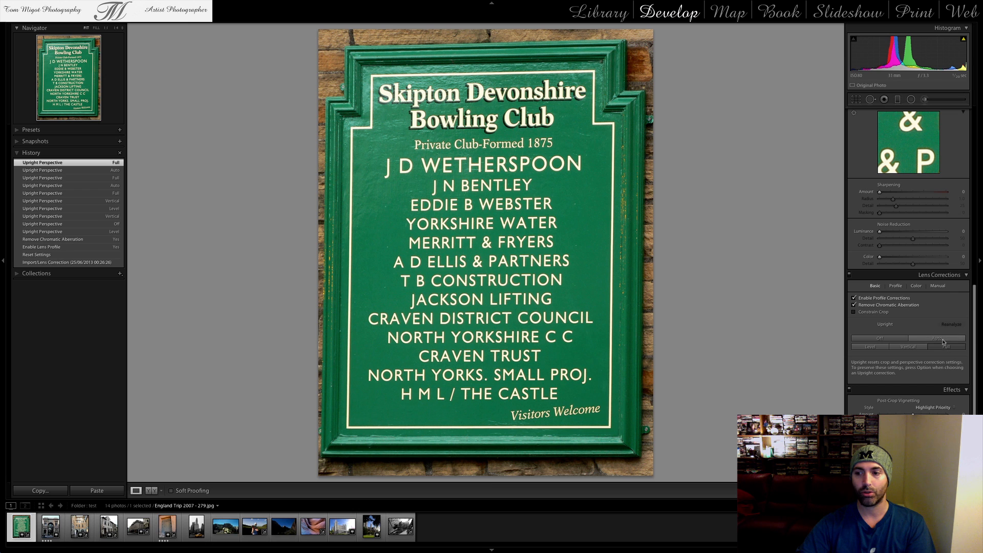
click(941, 339)
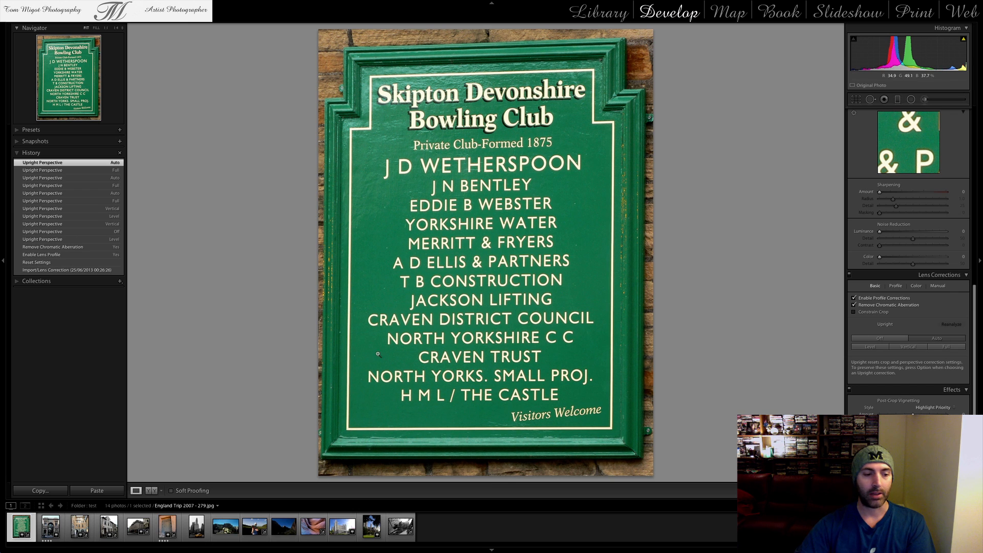
Enable profile corrections and chromatic aberration removal for the arched gallery photo, Italy Trip 2008 - 394.jpg
click(53, 525)
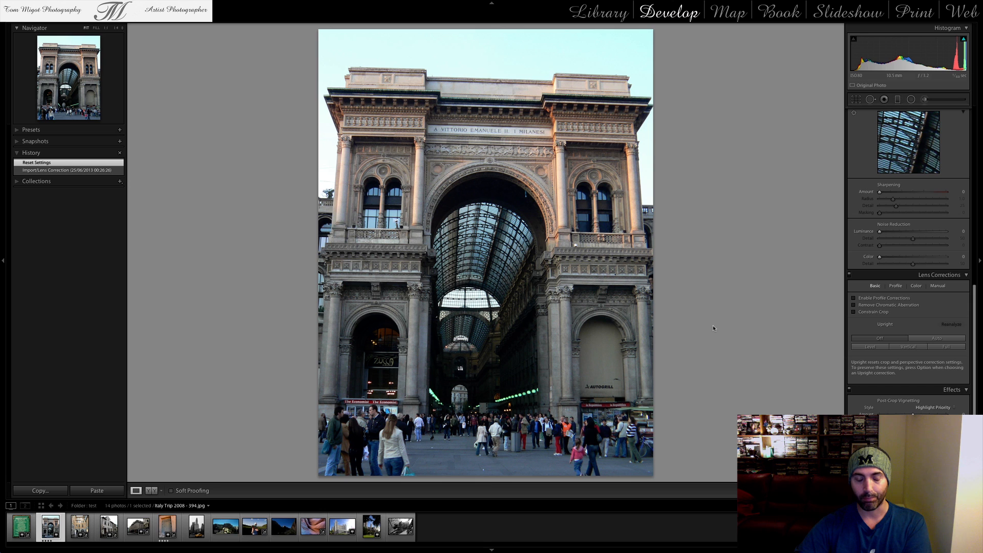
click(890, 298)
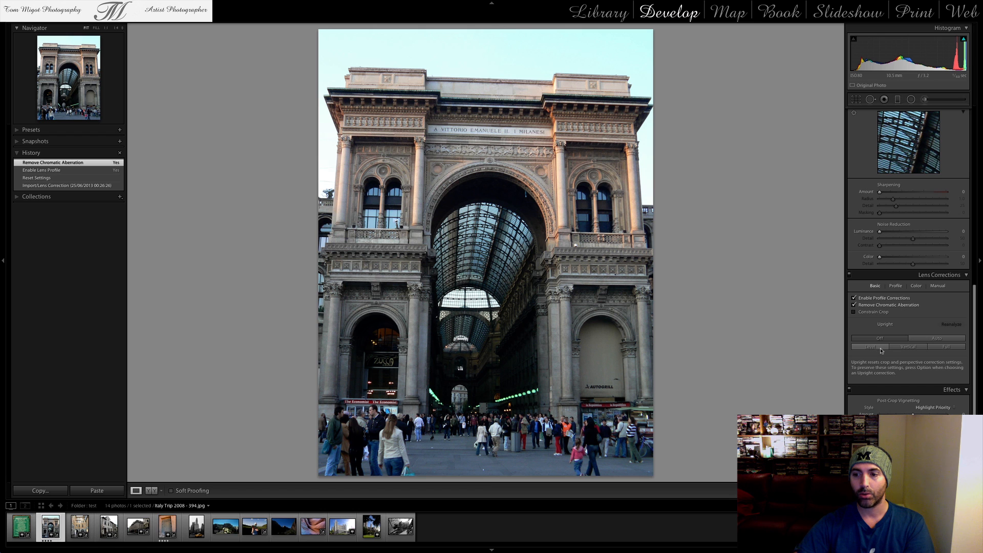
Compare the Auto and Full Upright corrections on the arched gallery photo and leave it on Full
click(933, 341)
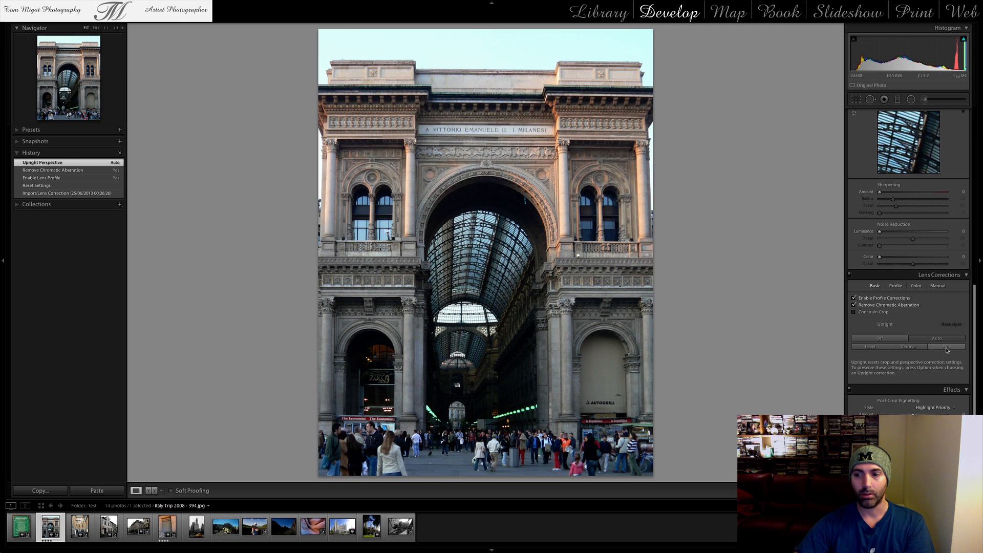
click(946, 348)
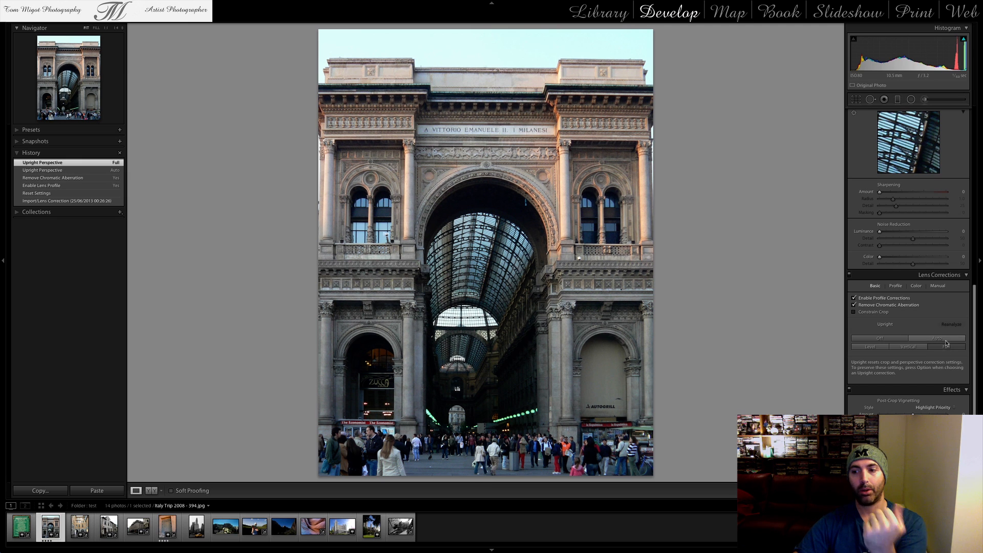
click(947, 339)
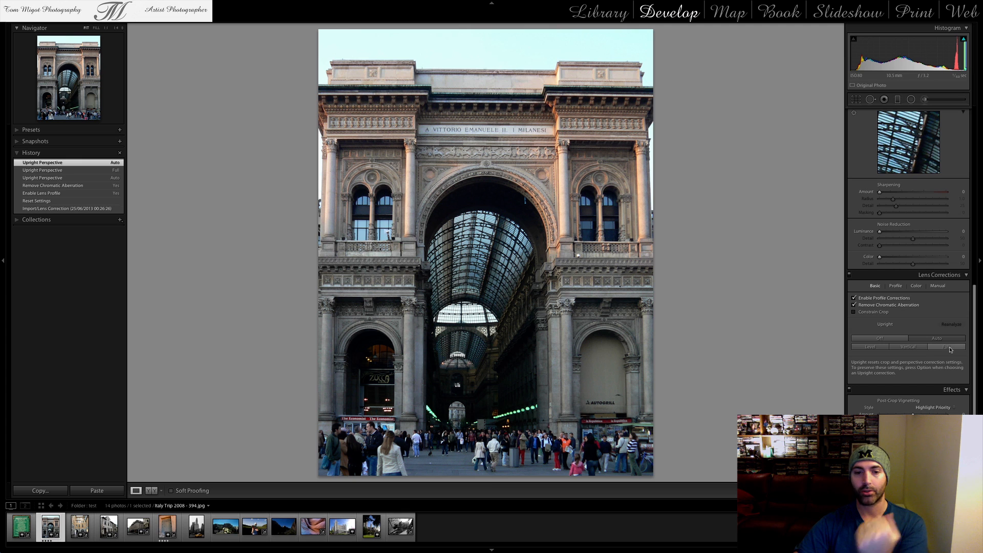
click(948, 347)
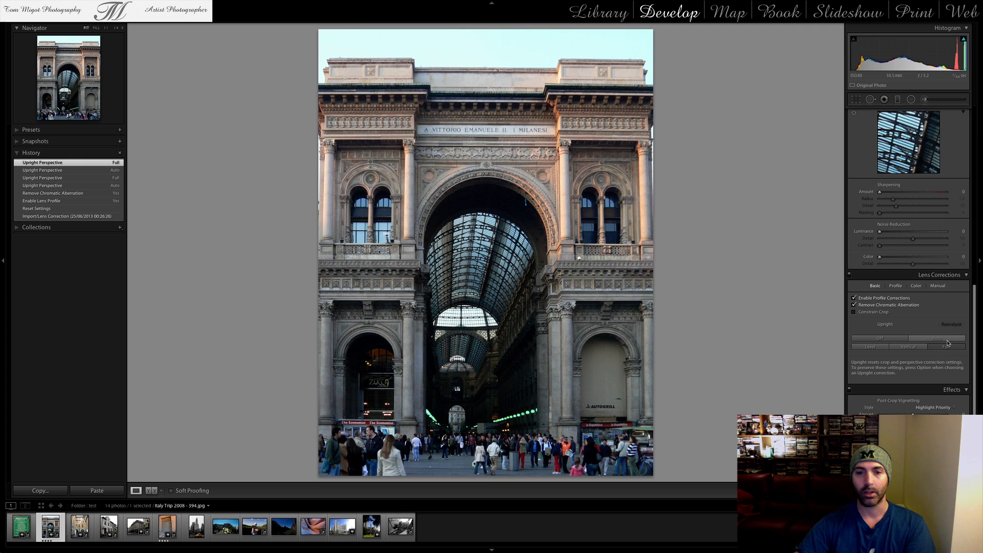
Compare the Auto, Level, Vertical and Full Upright corrections on the orange courtyard photo, Latvia Trip June 2010-34.jpg, and leave it on Full
key(Right)
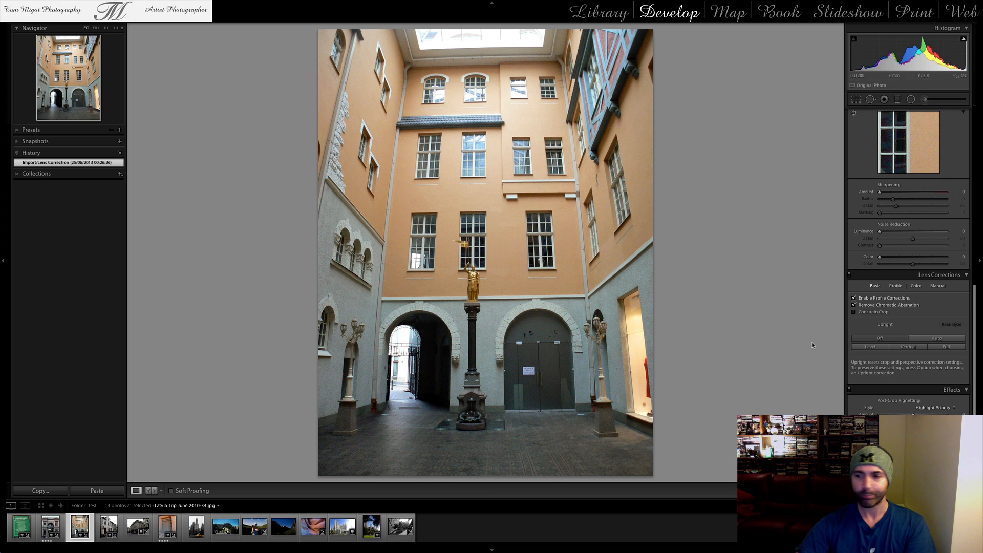
click(953, 340)
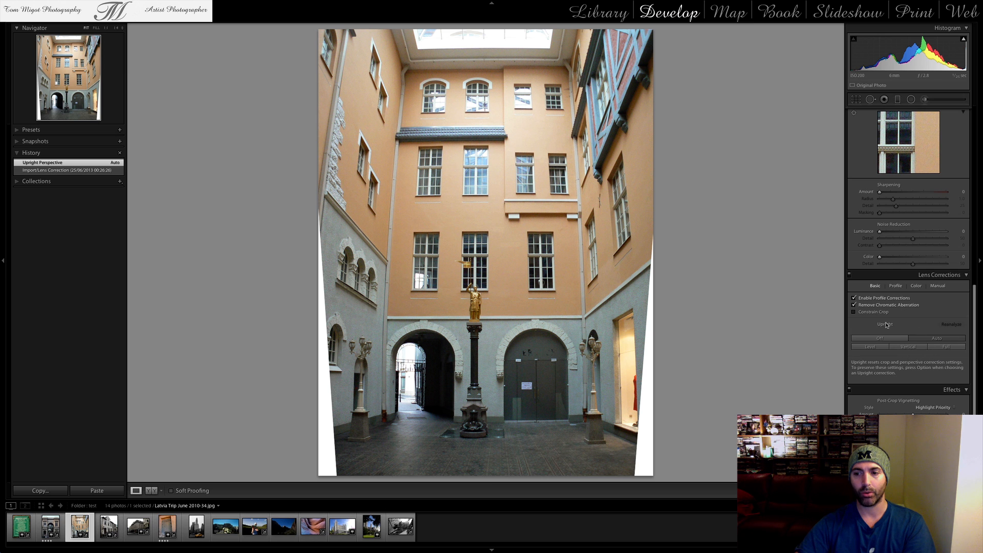
click(872, 347)
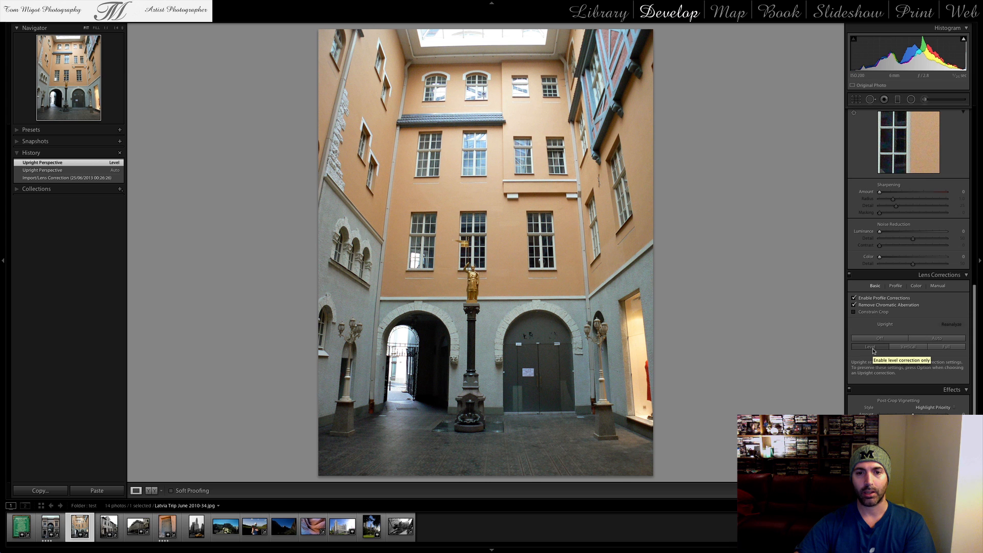
click(874, 349)
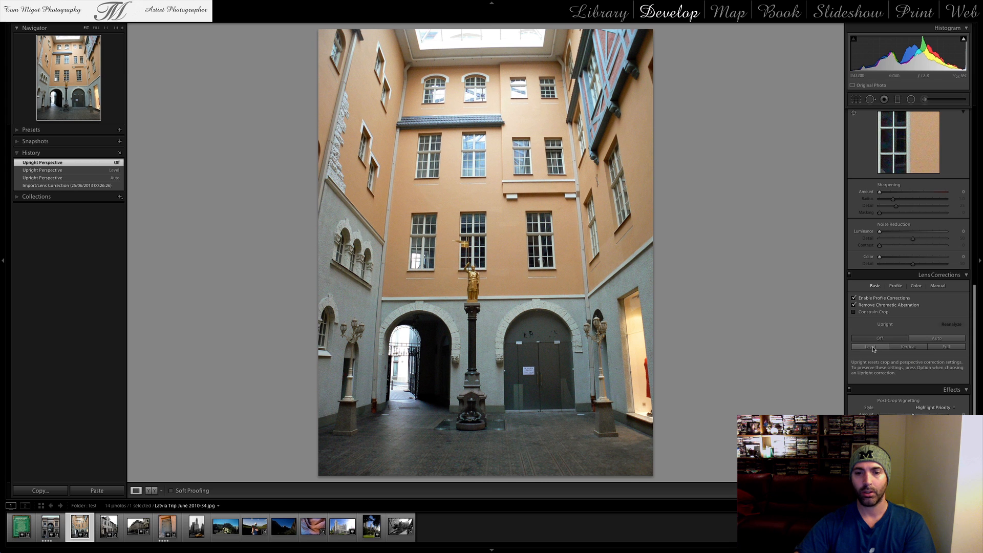
click(872, 347)
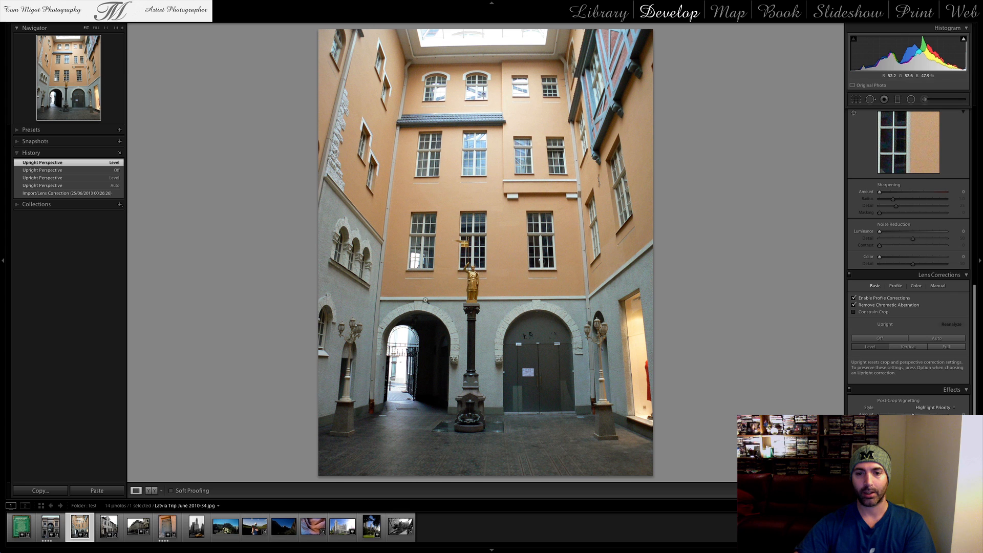
click(909, 347)
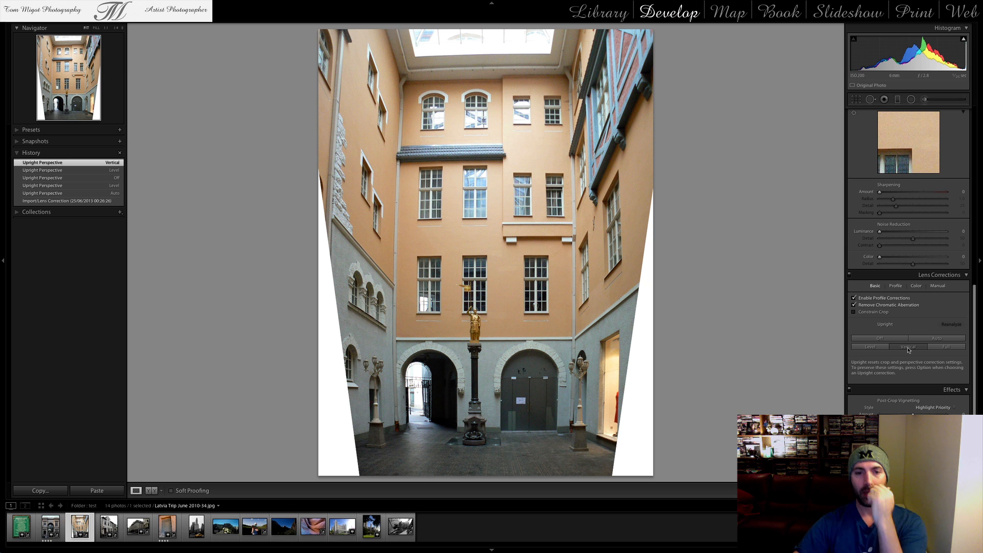
click(936, 350)
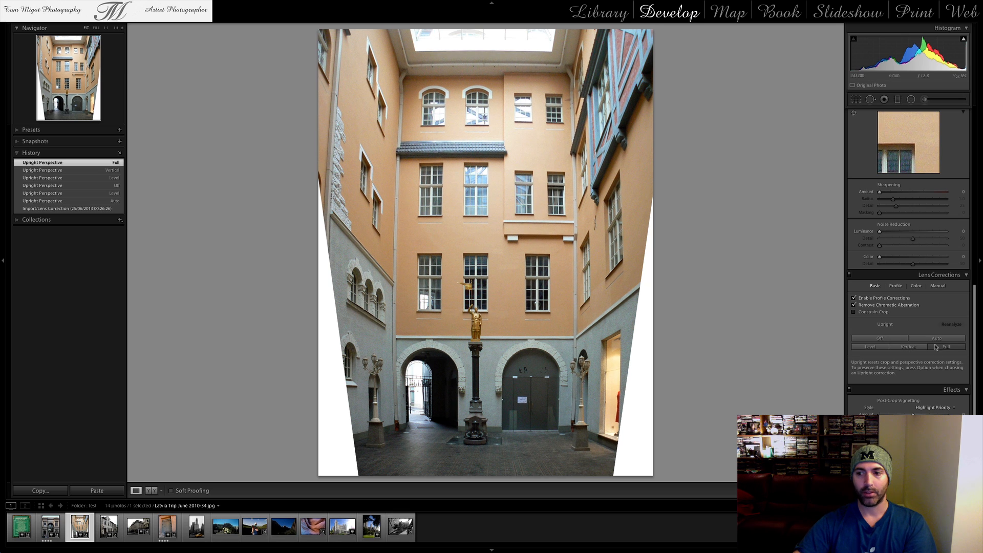
click(936, 339)
click(941, 347)
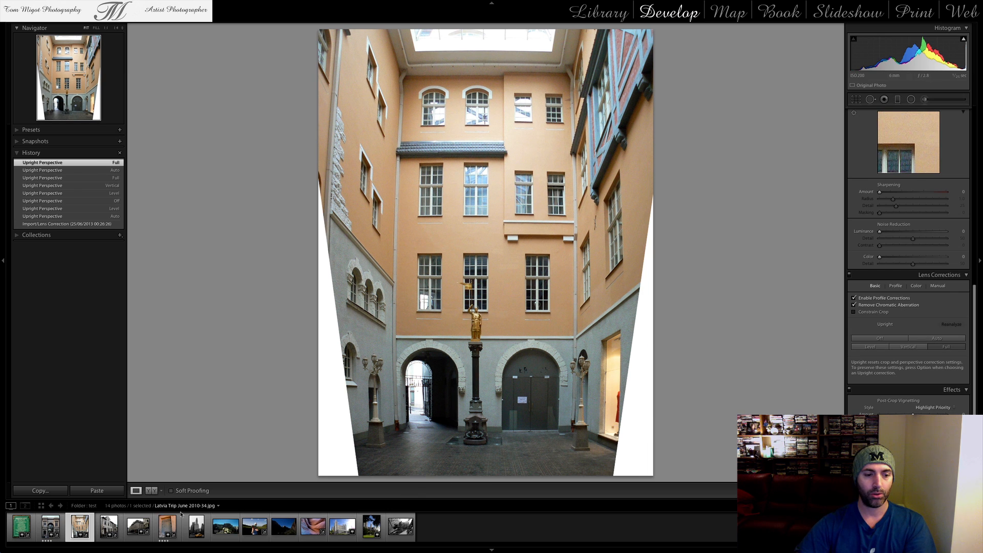
Apply the Full Upright correction to the white street house photo, Latvia Trip June 2010-40.jpg
click(108, 526)
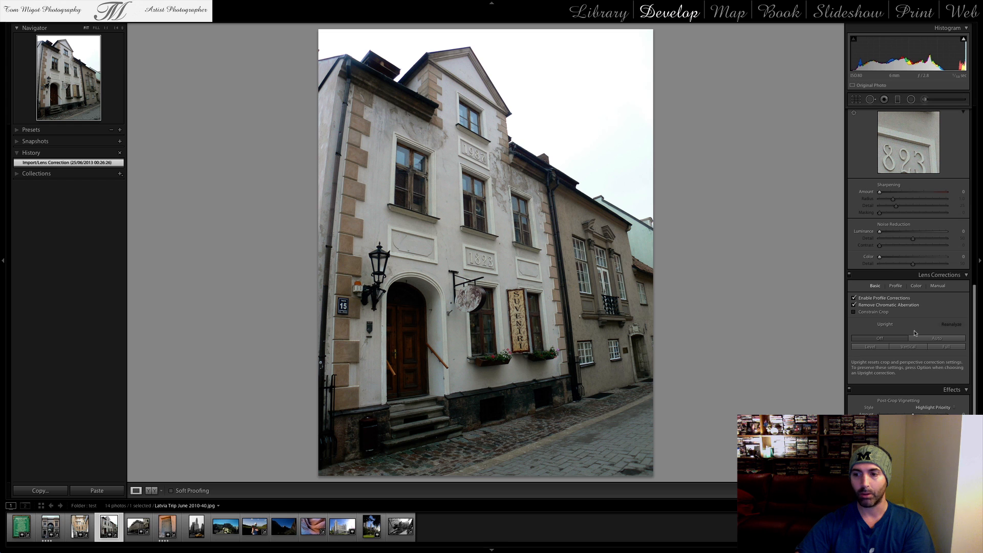
click(942, 348)
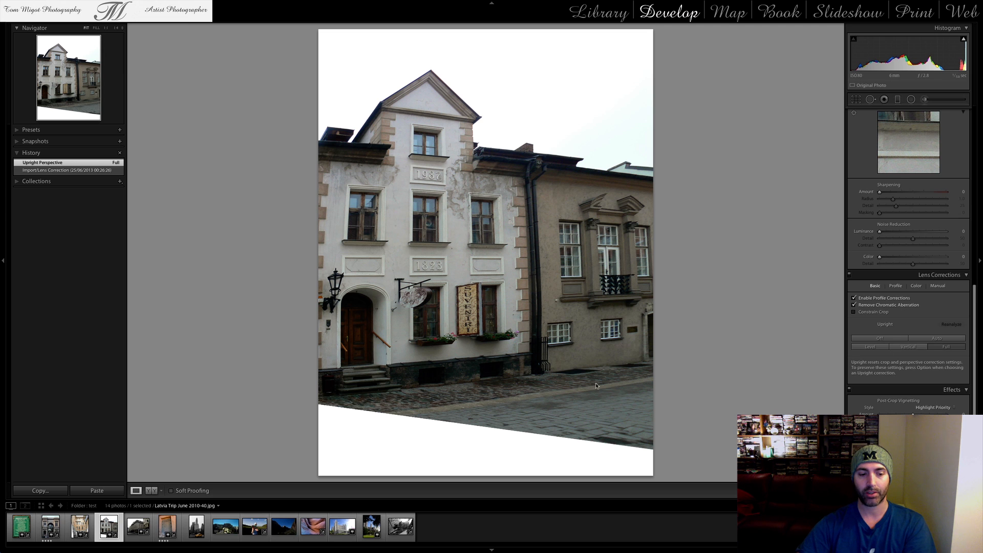
Try the Full Upright correction on the grey corner building photo, Latvia Trip June 2010-44.jpg, and switch it to Auto
click(132, 532)
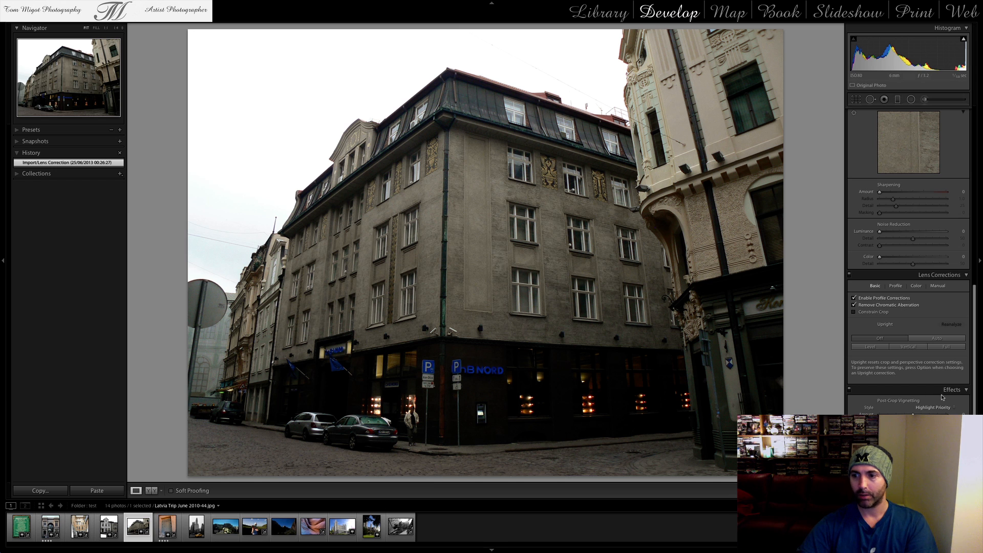
click(954, 348)
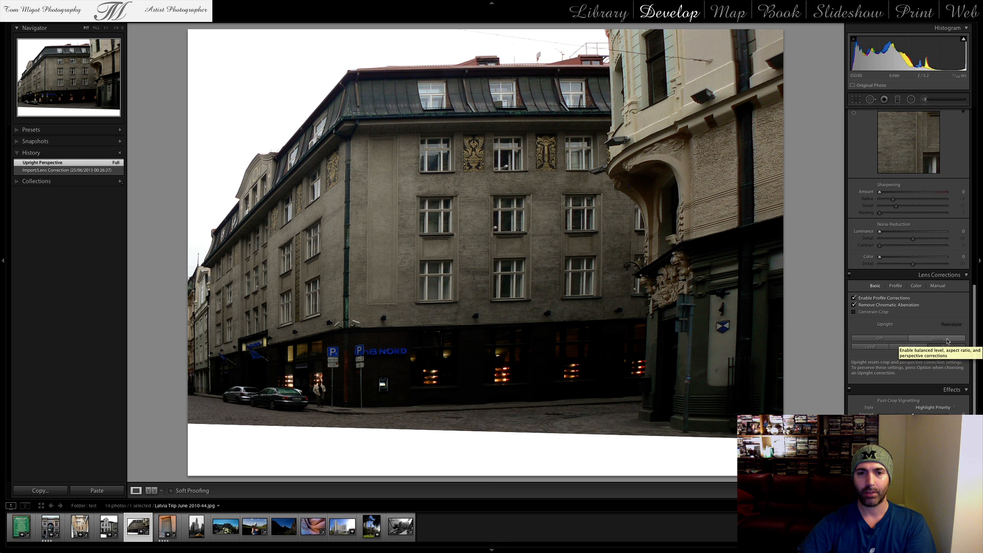
click(947, 340)
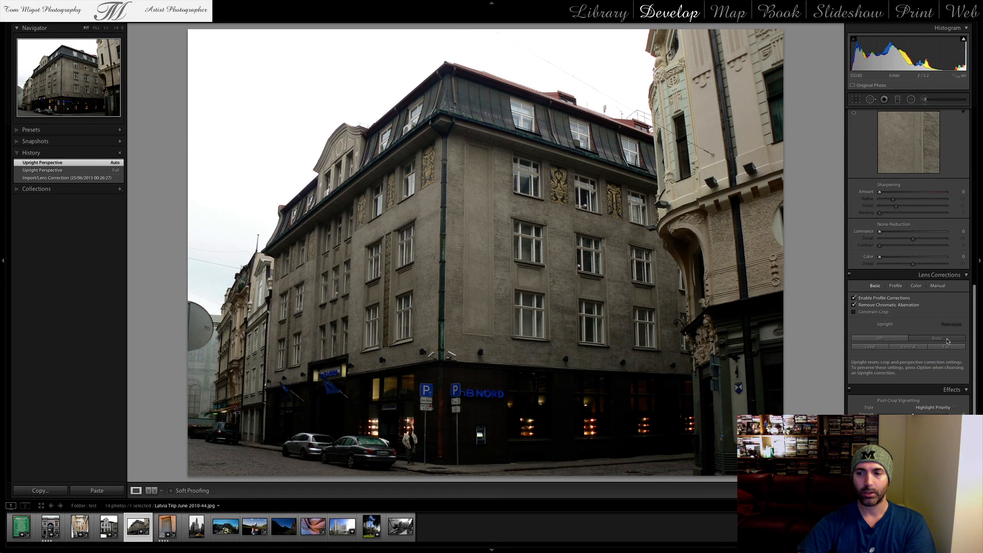
Compare the Off and Auto Upright settings on the grey corner building photo and leave it on Full
click(940, 340)
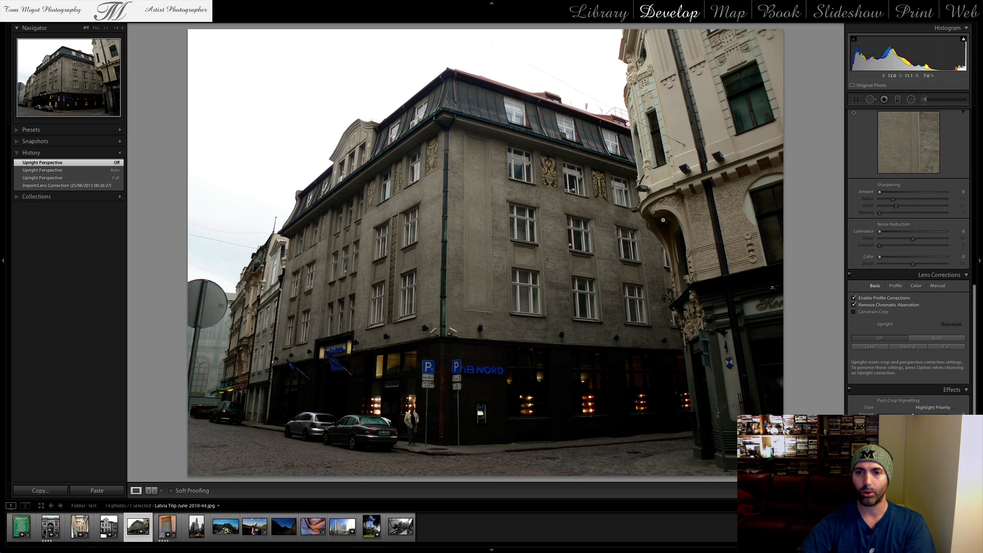
click(942, 339)
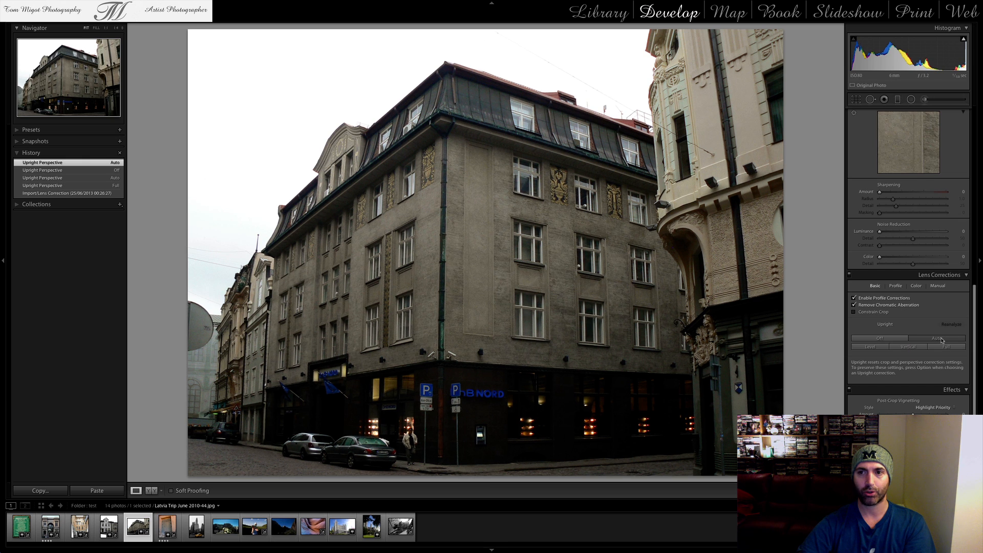
click(943, 349)
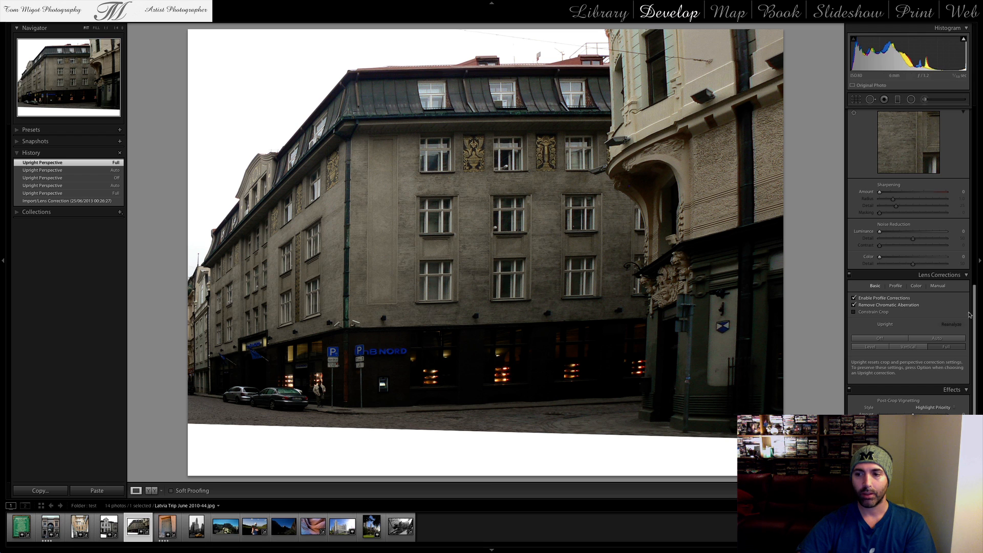
Try a negative Aspect value in the manual lens transform of the grey corner building photo, return it to 0 and show the basic corrections again
click(938, 287)
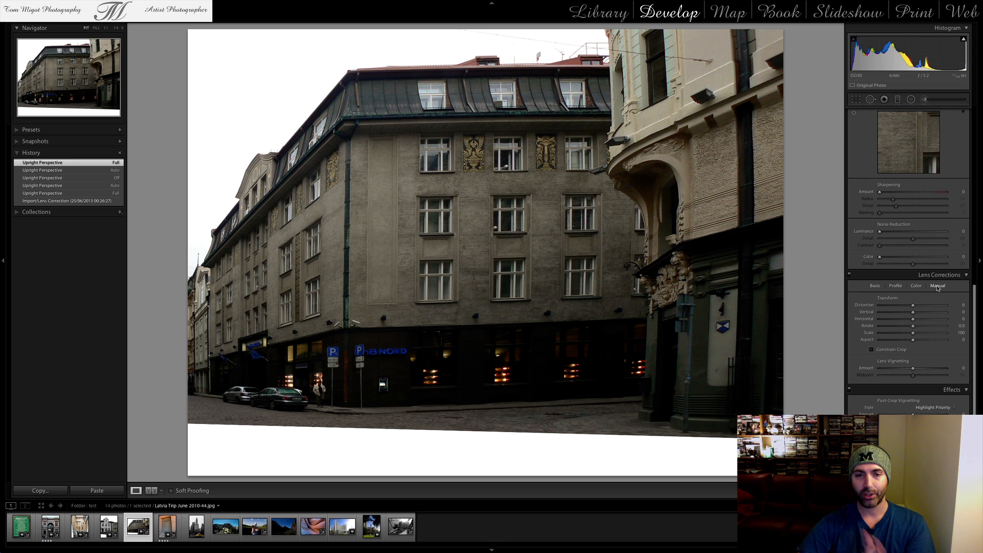
click(873, 287)
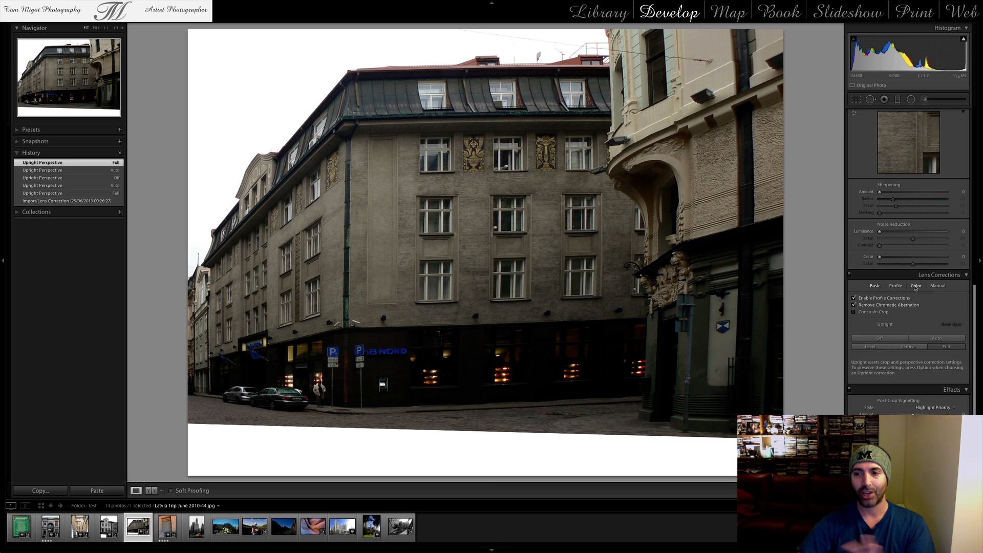
click(940, 287)
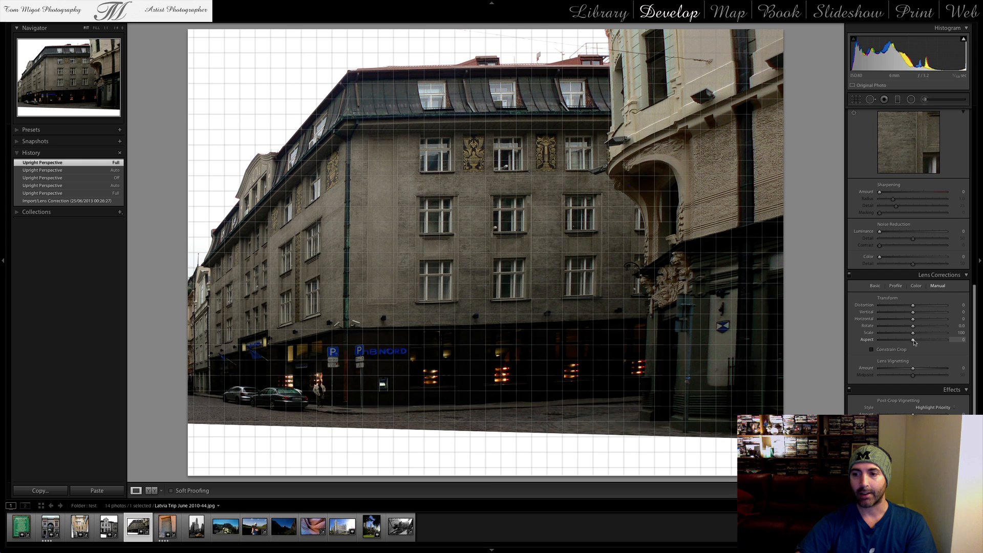
mouse_move(914, 341)
mouse_down()
mouse_move(926, 340)
mouse_move(900, 341)
mouse_up()
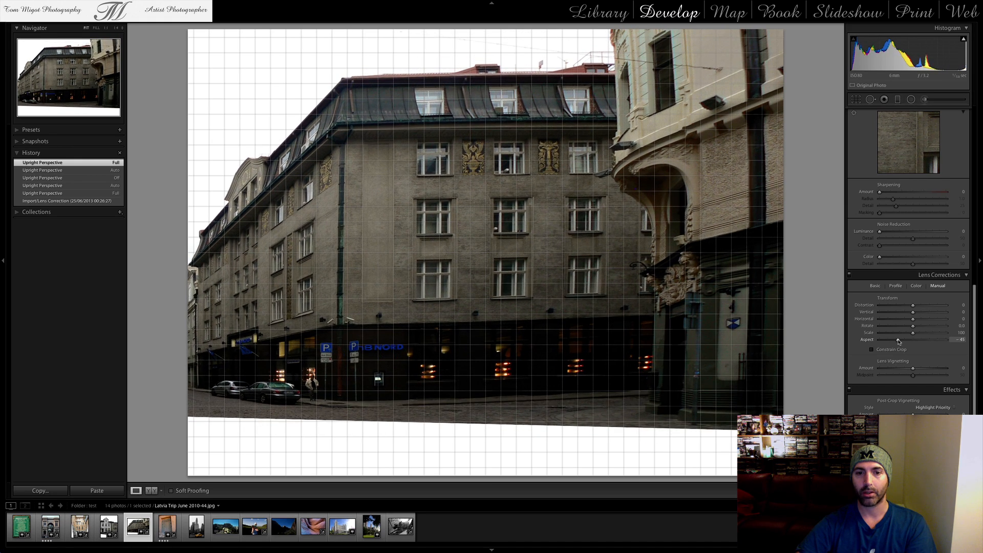
drag(898, 342, 914, 342)
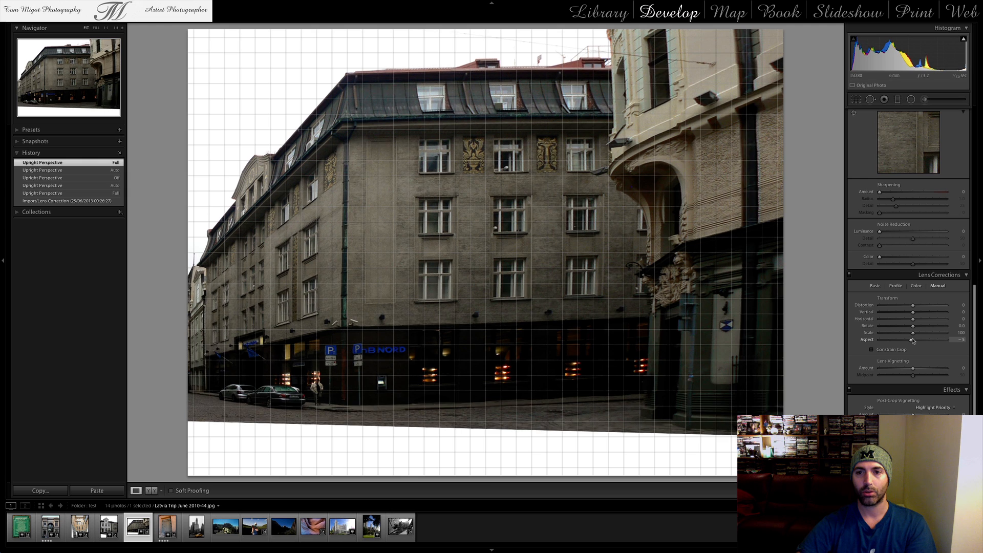
click(876, 286)
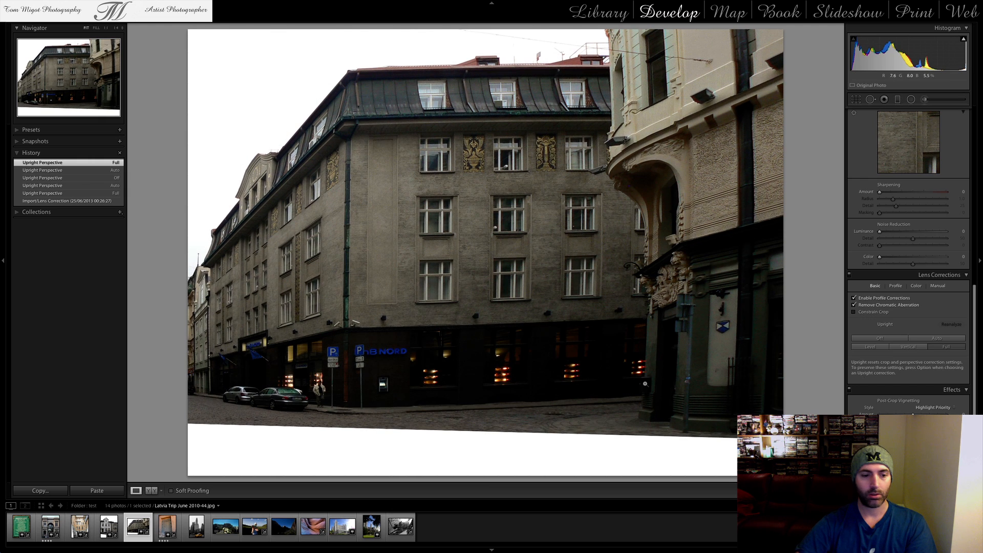
Apply the Full Upright correction to the blue wooden door photo, Morocco Marrakesh September 2011-163.JPG
click(167, 525)
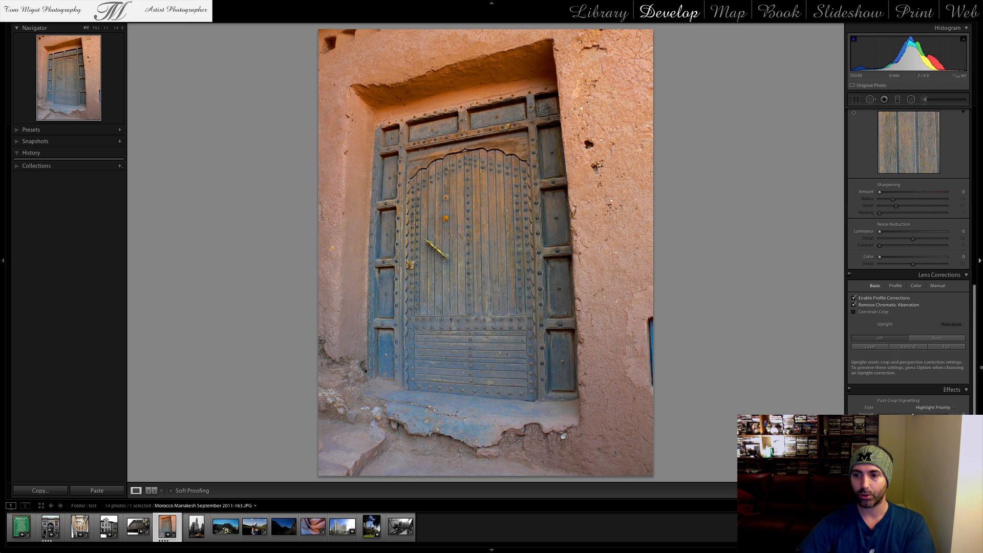
click(945, 347)
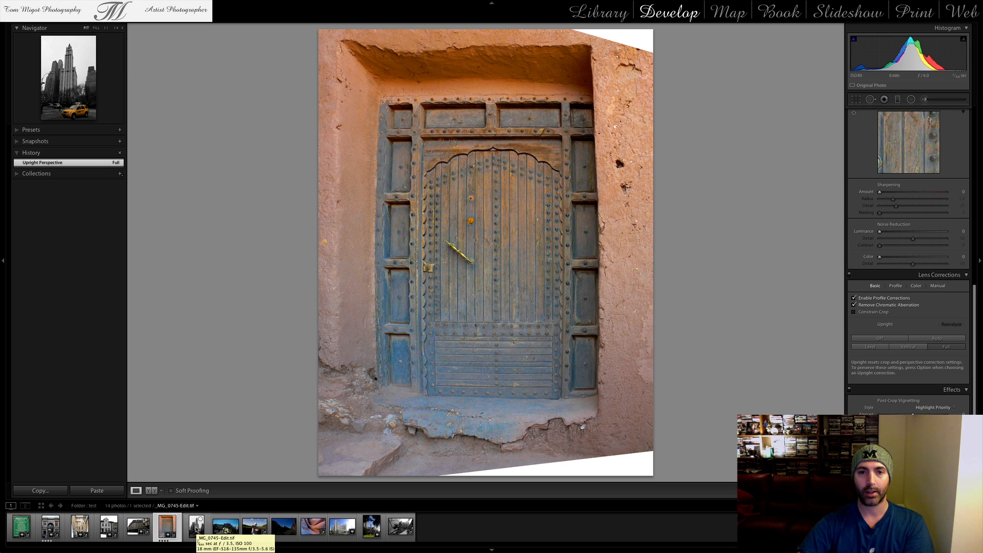
Enable profile corrections and chromatic aberration removal on the skyscraper and yellow taxi photo, _MG_0745-Edit.tif
click(197, 526)
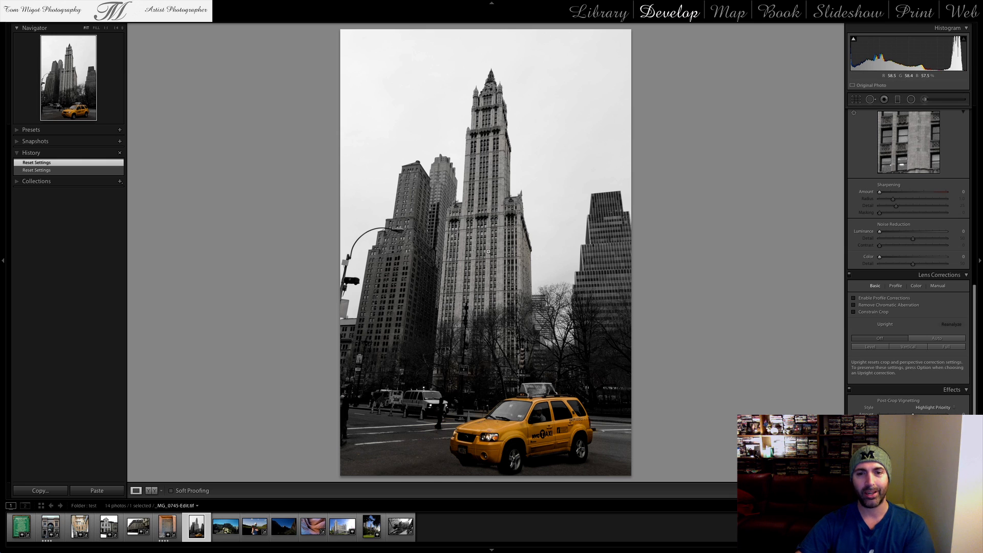
click(869, 297)
click(876, 305)
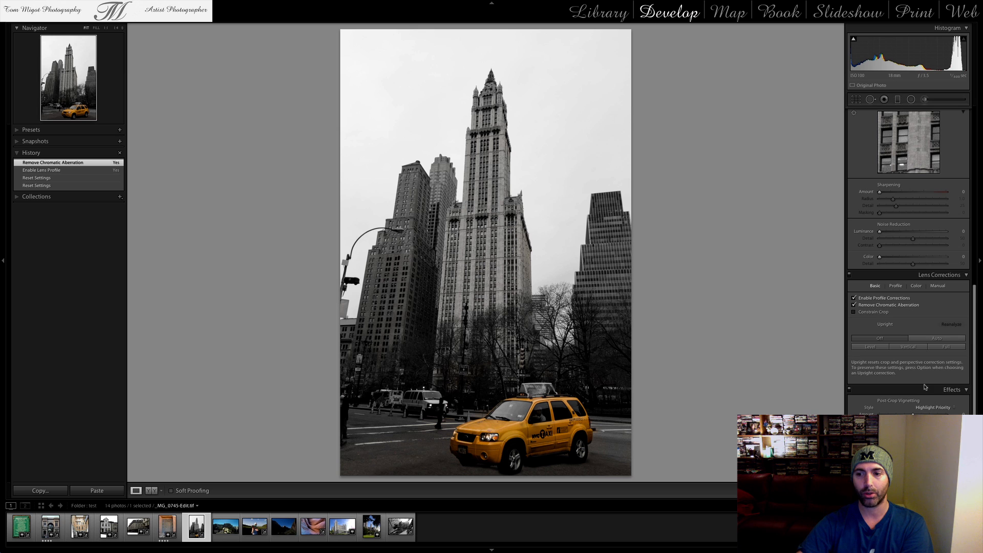
Compare the Level, Vertical, Full and Auto Upright corrections on the skyscraper and taxi photo and leave it on Full
click(872, 348)
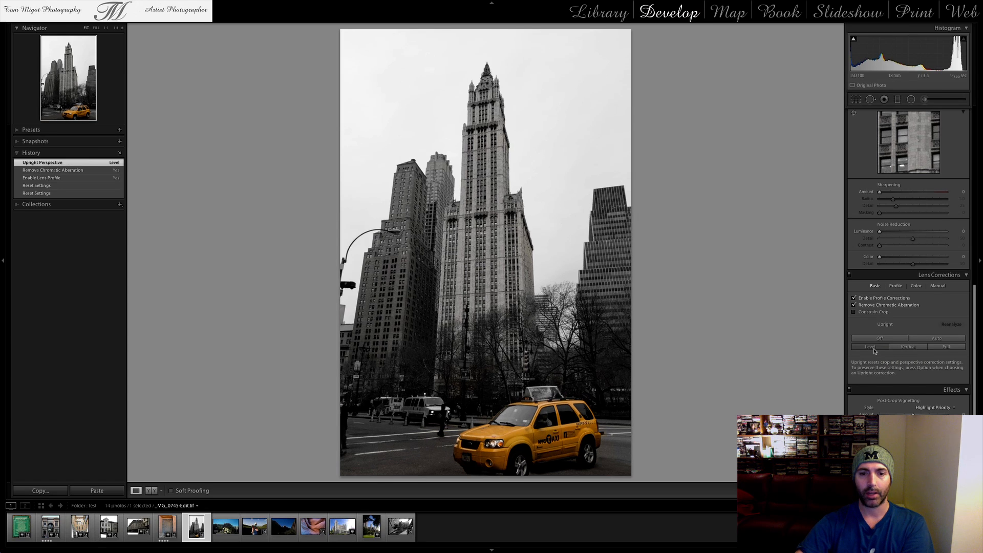
click(905, 347)
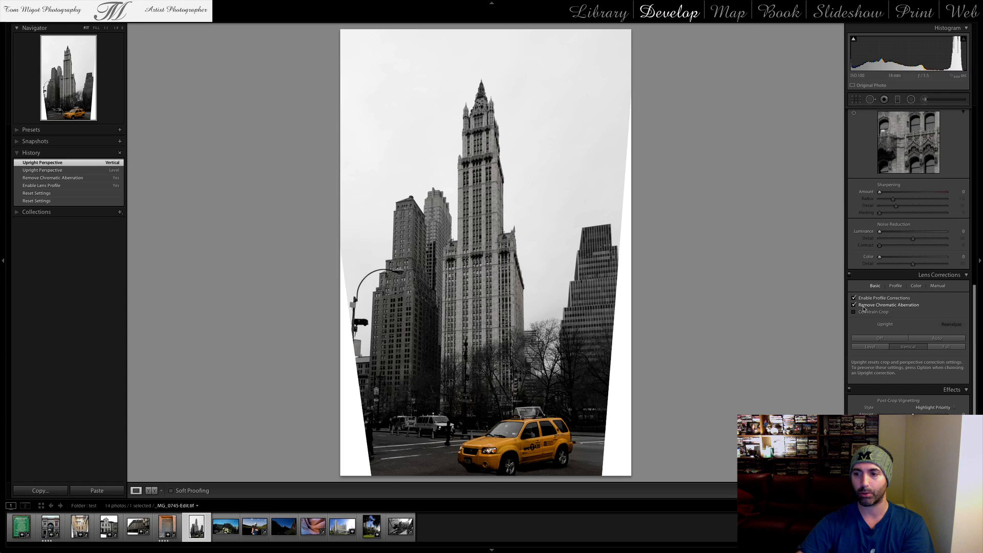
click(946, 347)
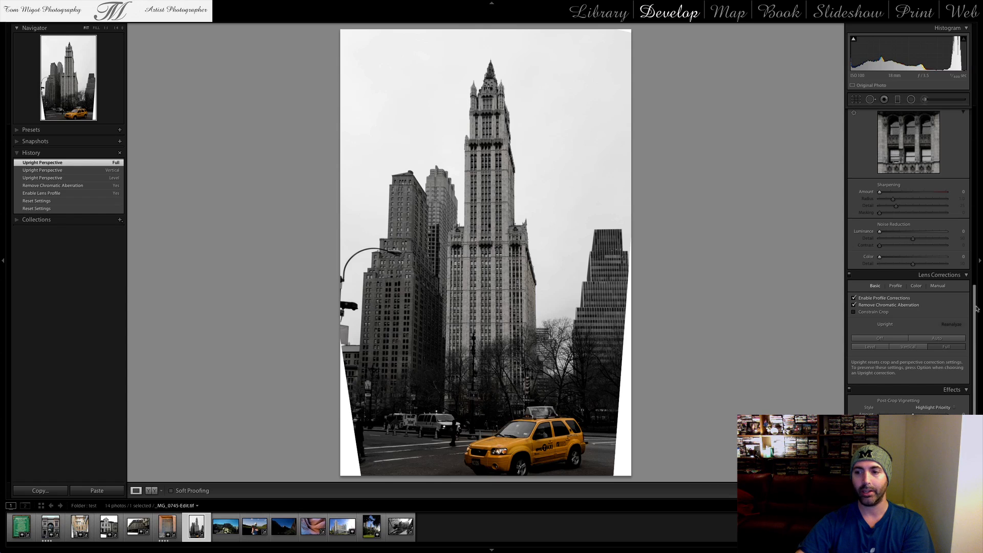
click(948, 339)
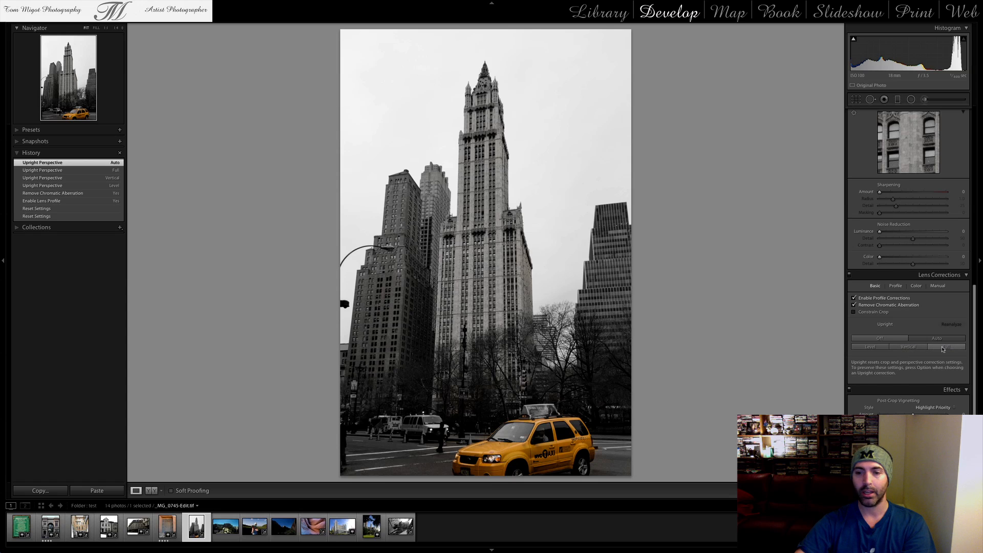
click(900, 346)
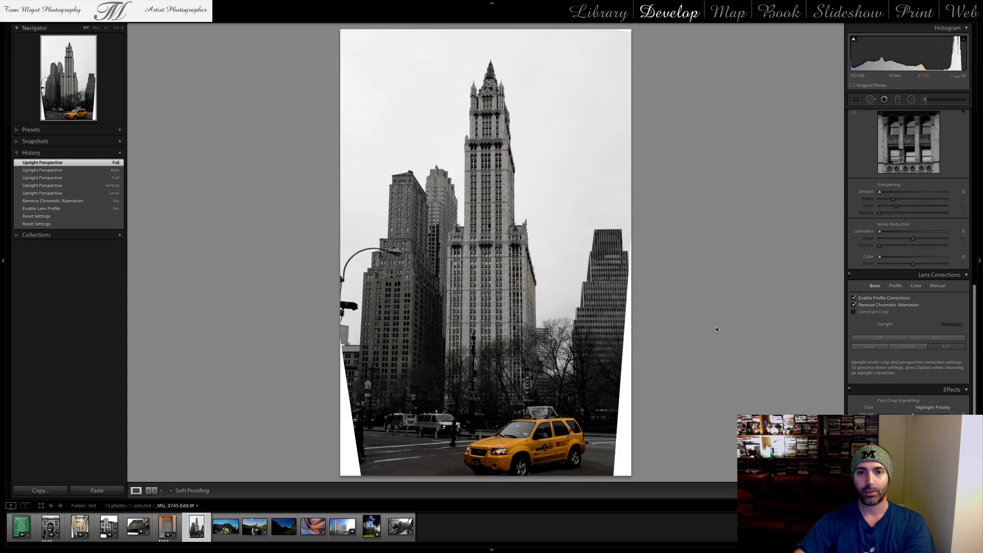
click(938, 338)
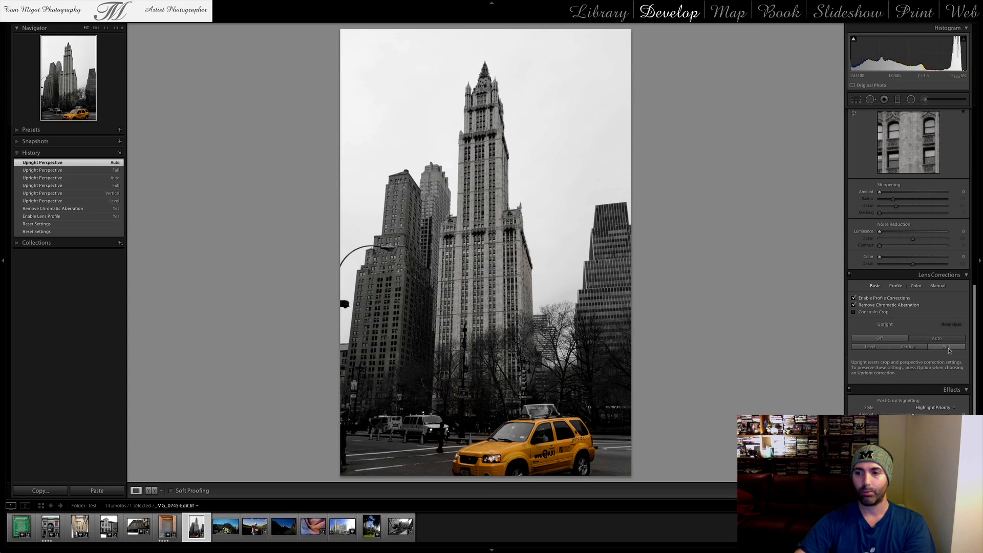
click(947, 349)
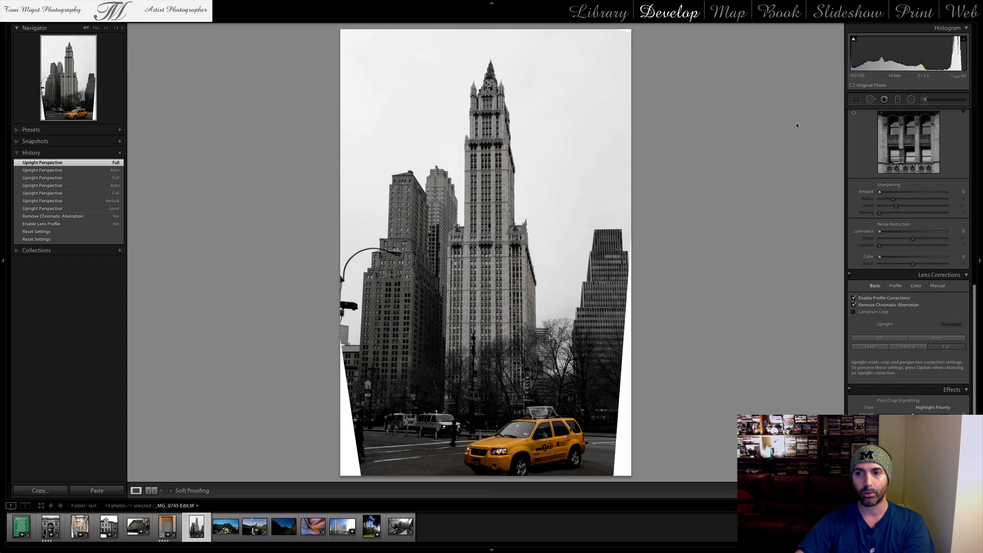
Check the crop overlay on the skyscraper photo, then toggle the loupe overlay's grid and guides and leave them shown
click(857, 99)
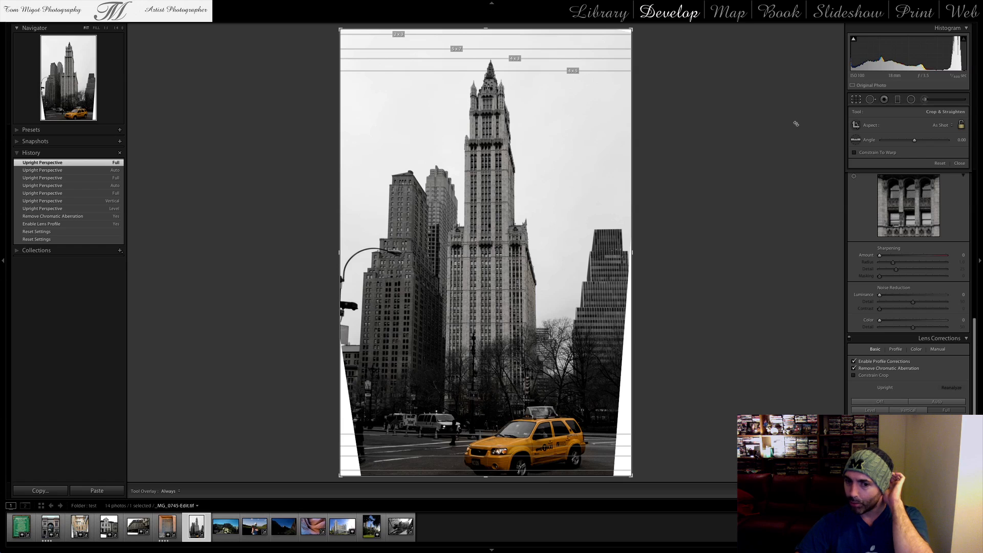
key(alt+super+o)
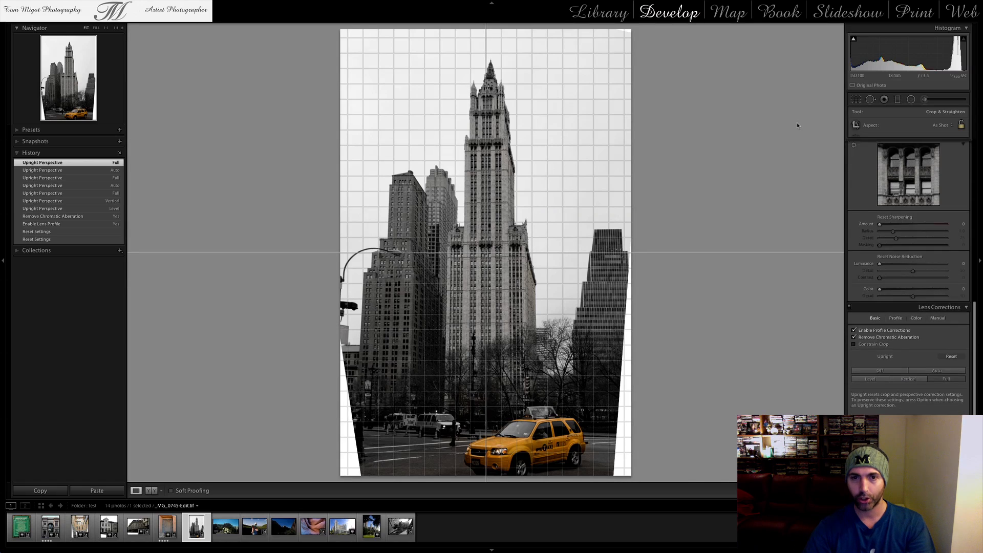
key(alt+super+o)
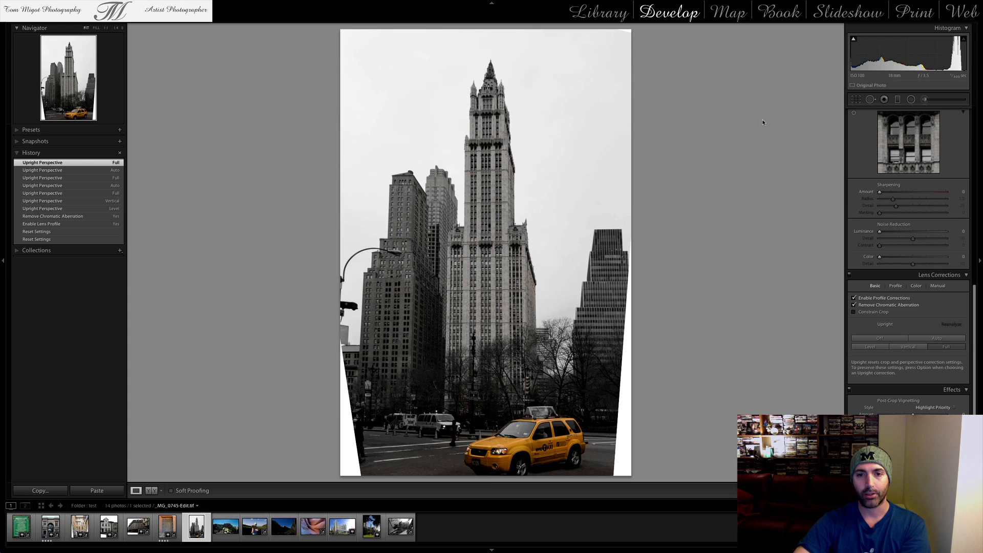
key(alt)
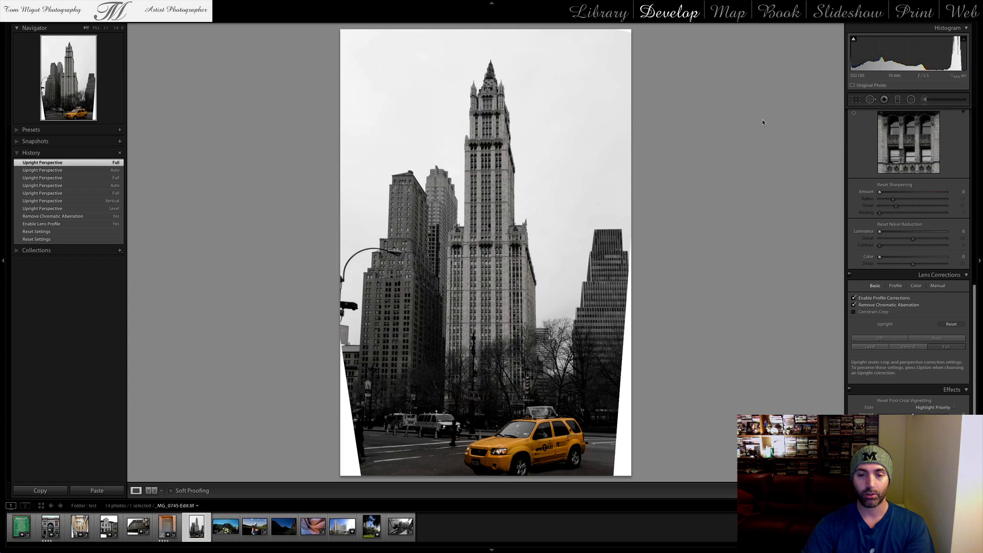
key(super+alt+o)
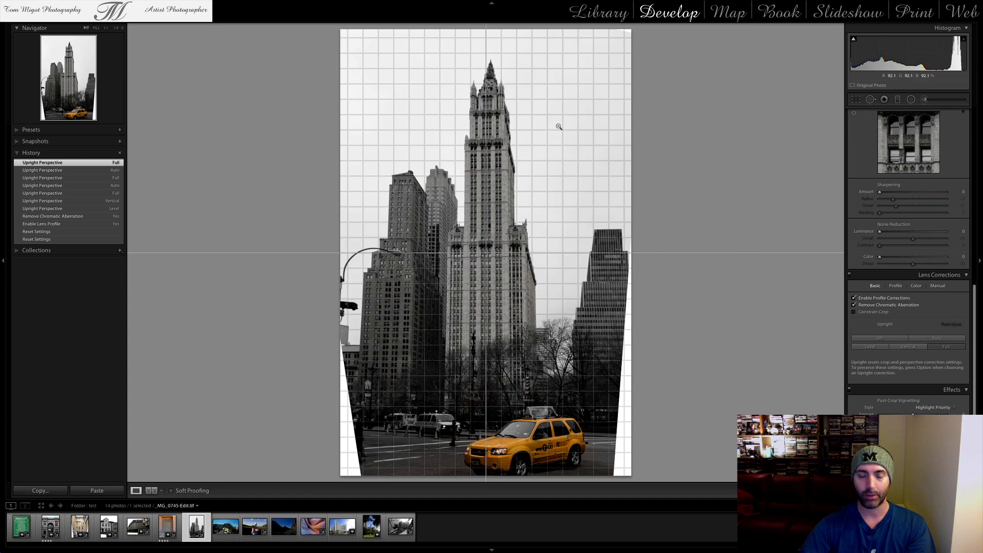
Turn off the guides and the grid in the loupe overlay of the skyscraper photo
click(197, 4)
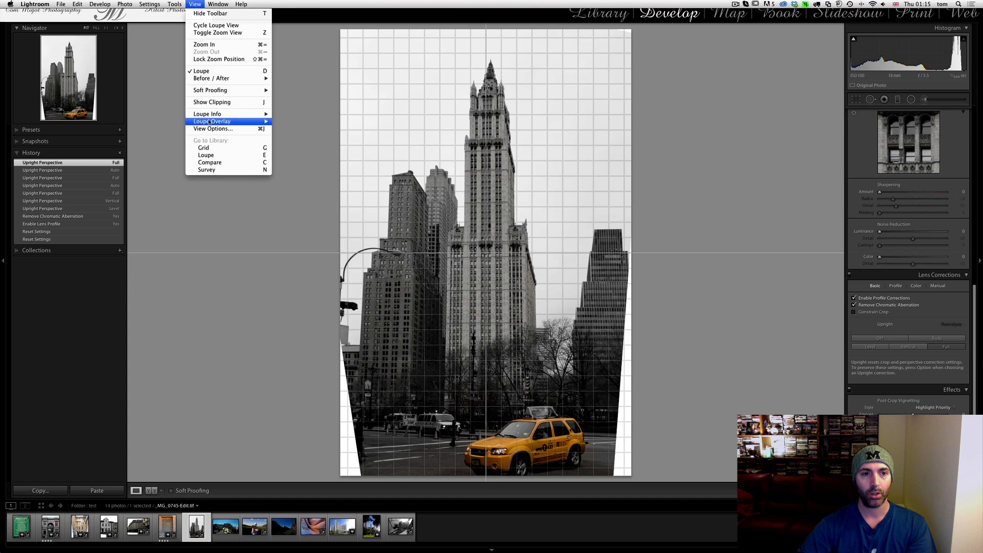
mouse_move(249, 123)
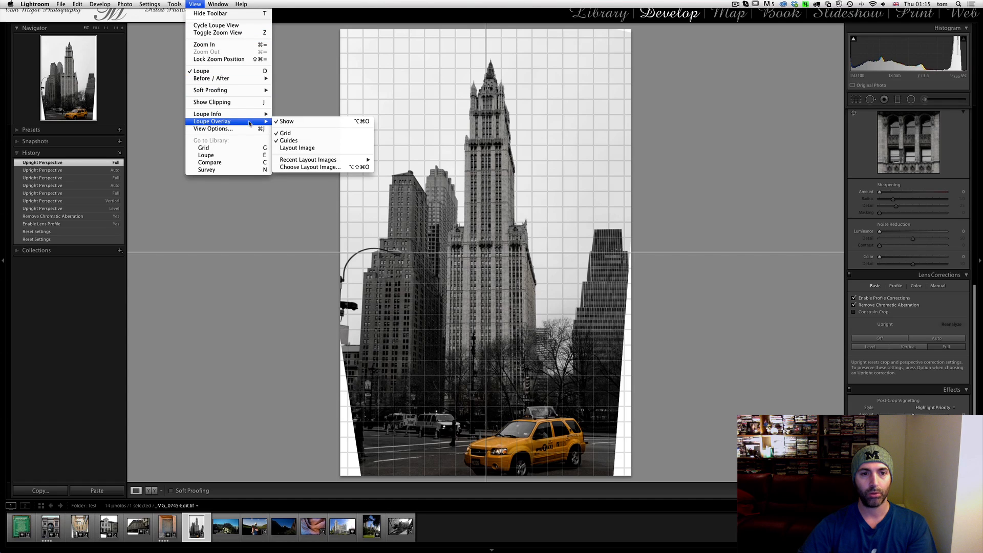
click(287, 141)
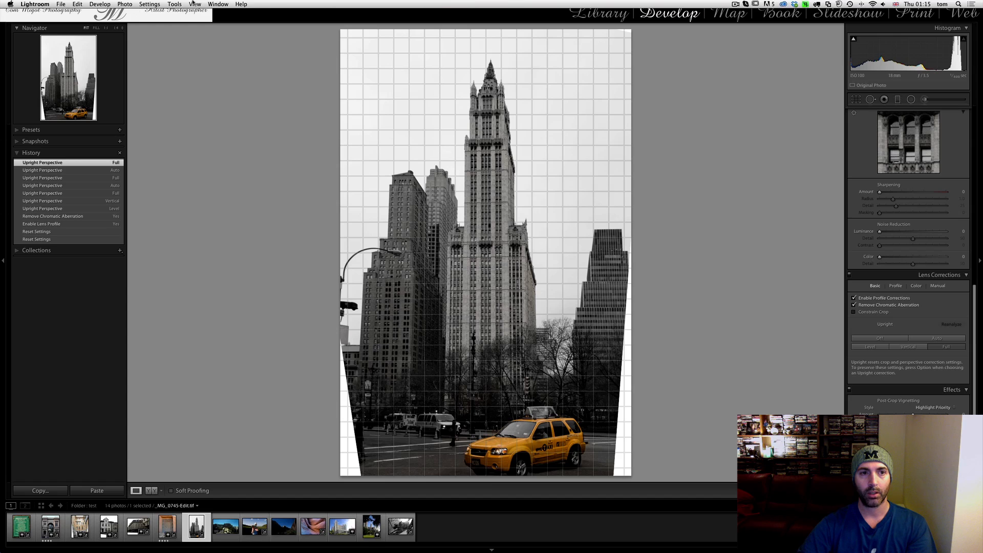
click(194, 3)
mouse_move(231, 121)
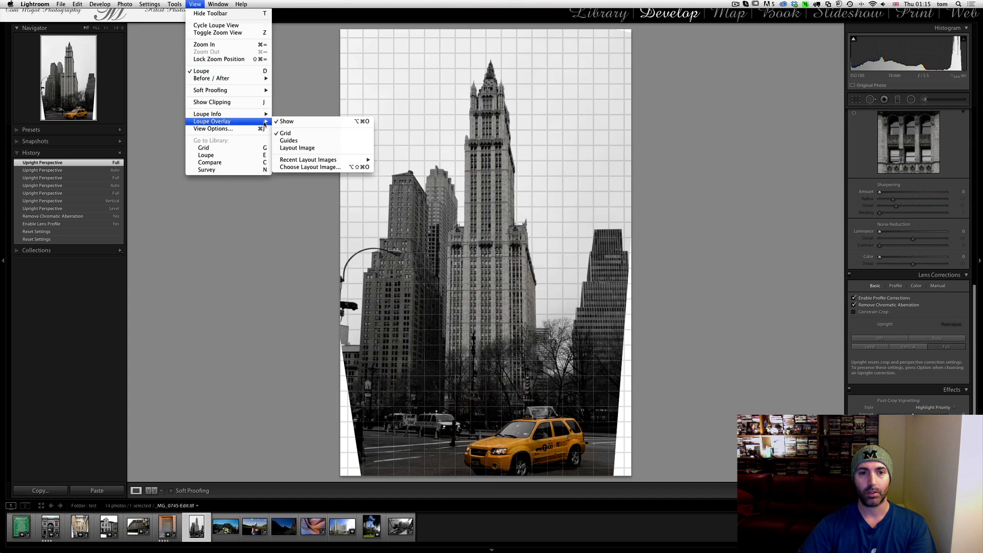
click(294, 134)
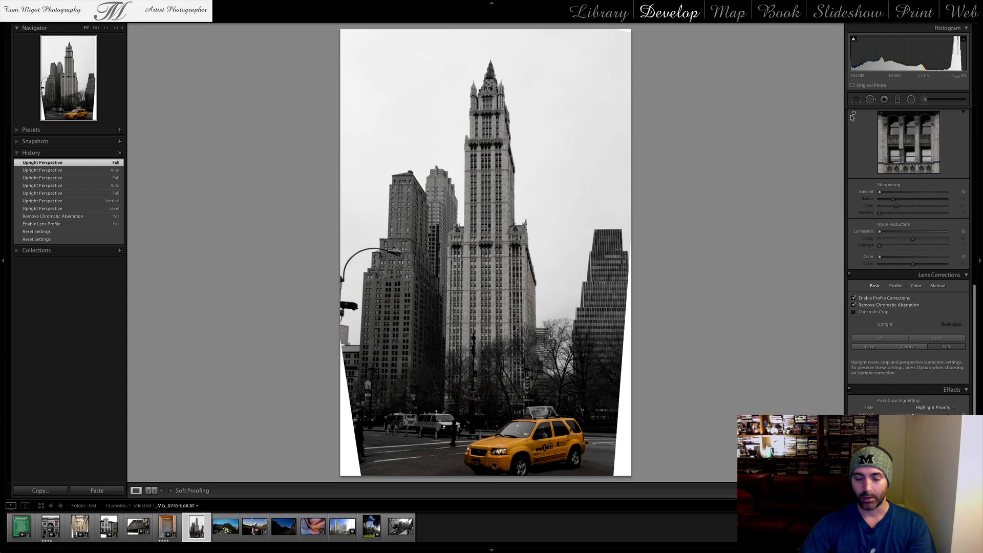
mouse_move(201, 3)
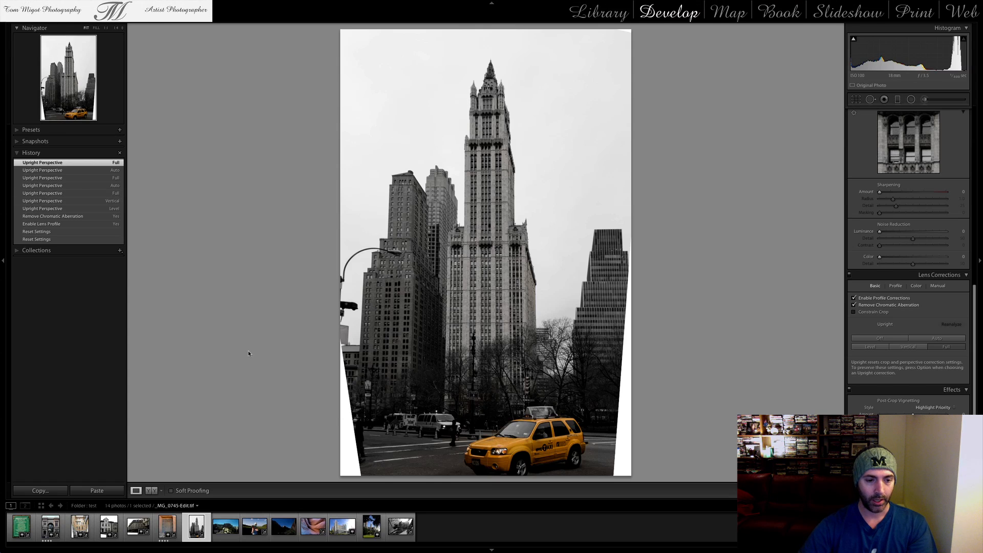
Open Crop & Straighten on the skyscraper photo, try the Auto tool overlay setting and return it to Always
click(857, 100)
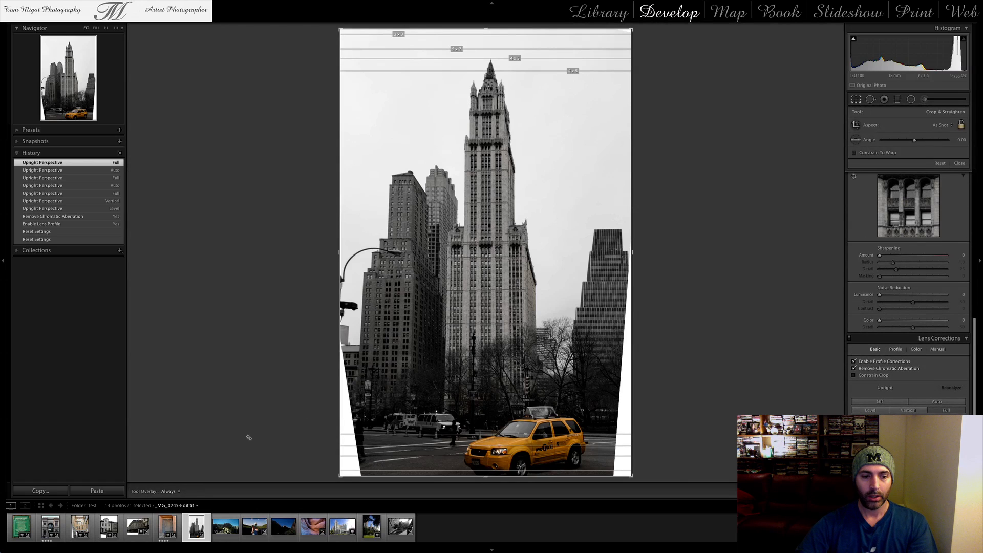
click(173, 491)
click(170, 484)
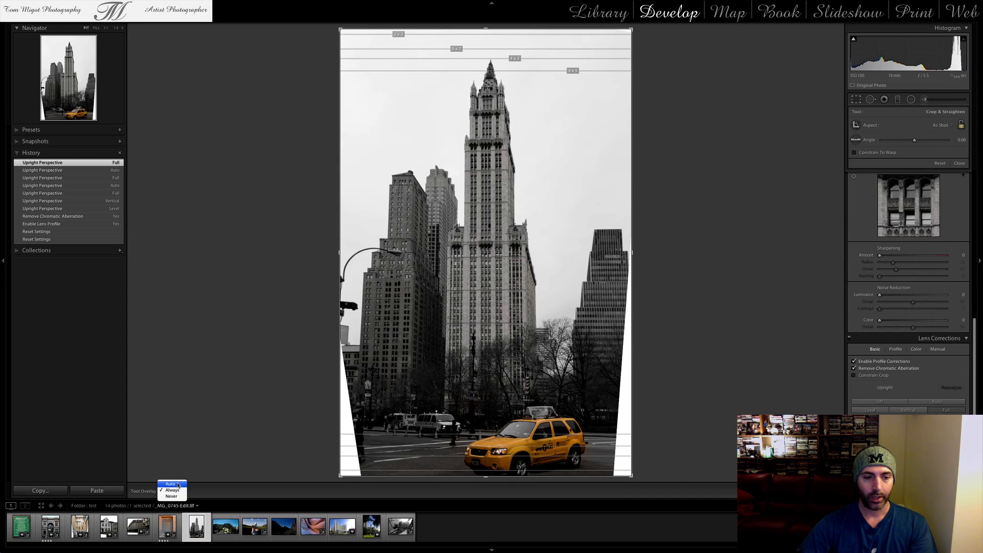
click(177, 492)
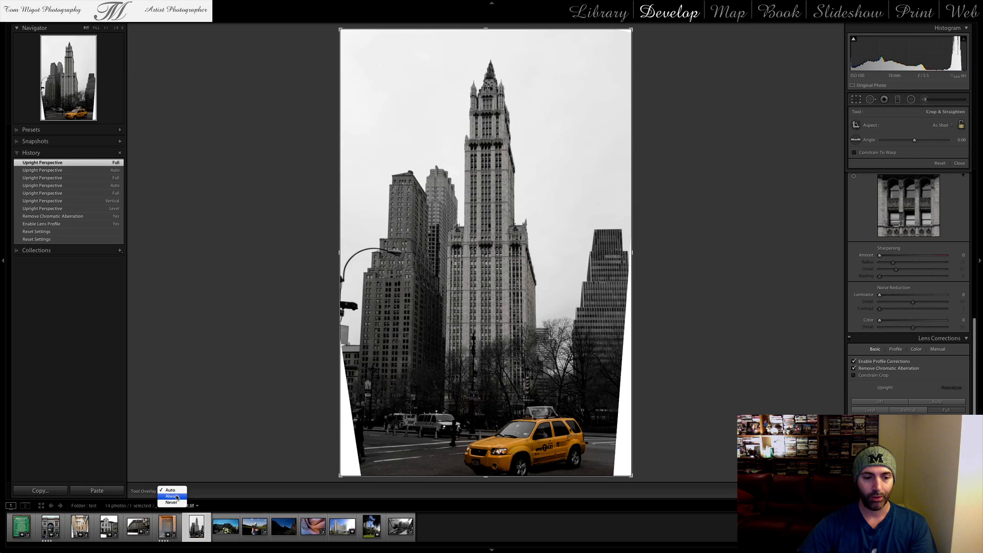
click(174, 496)
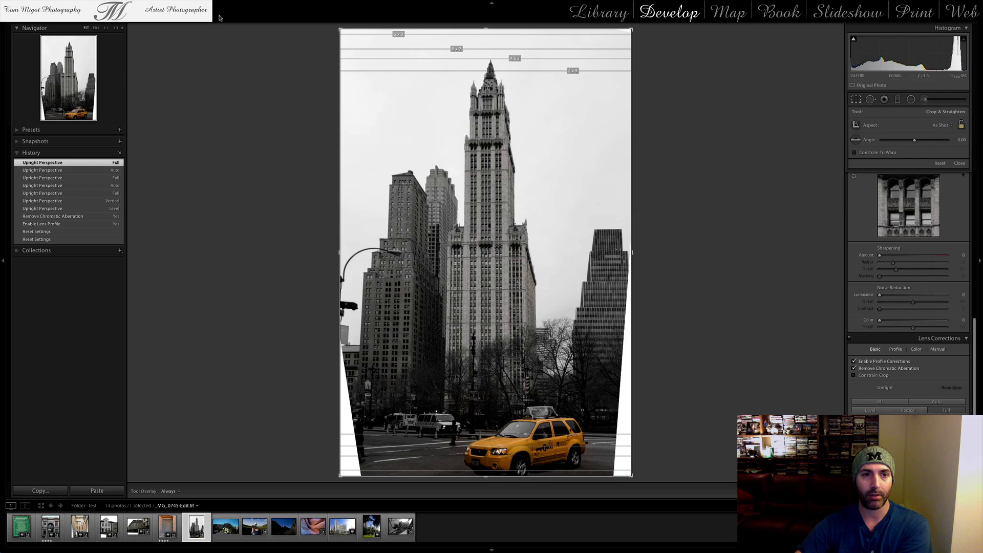
Set the crop guide overlay's aspect ratios to only 4 x 5, 2 x 3 and 16 x 9
mouse_move(230, 2)
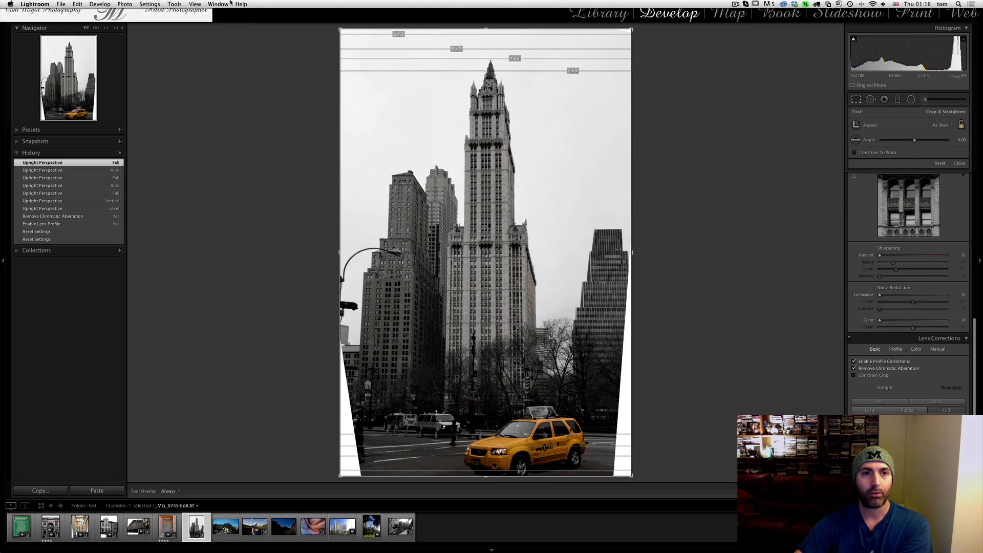
click(175, 4)
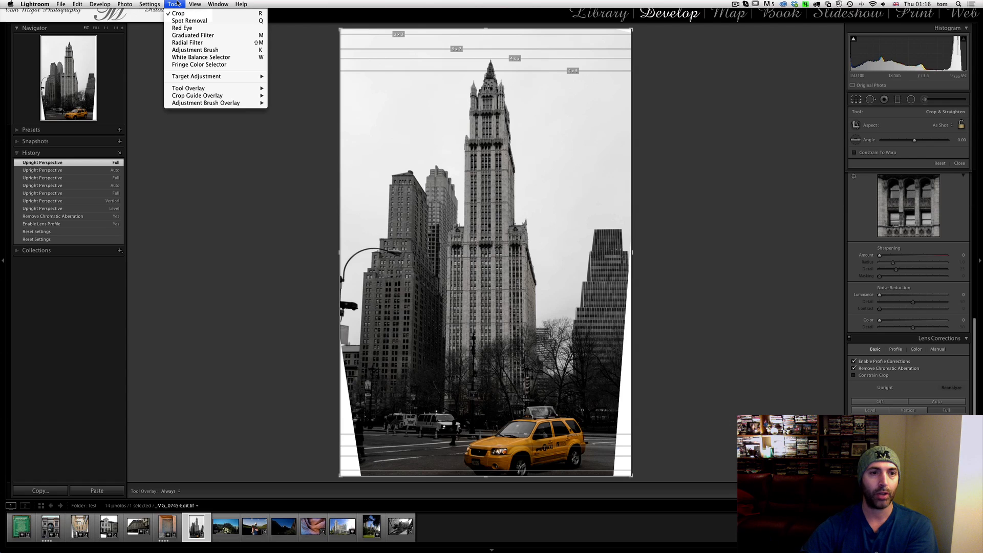
mouse_move(204, 98)
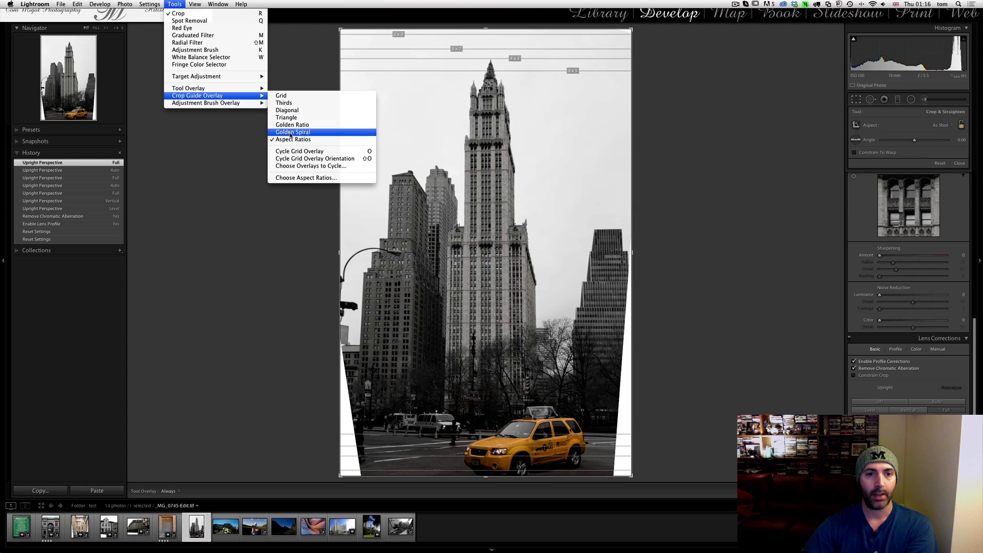
click(299, 178)
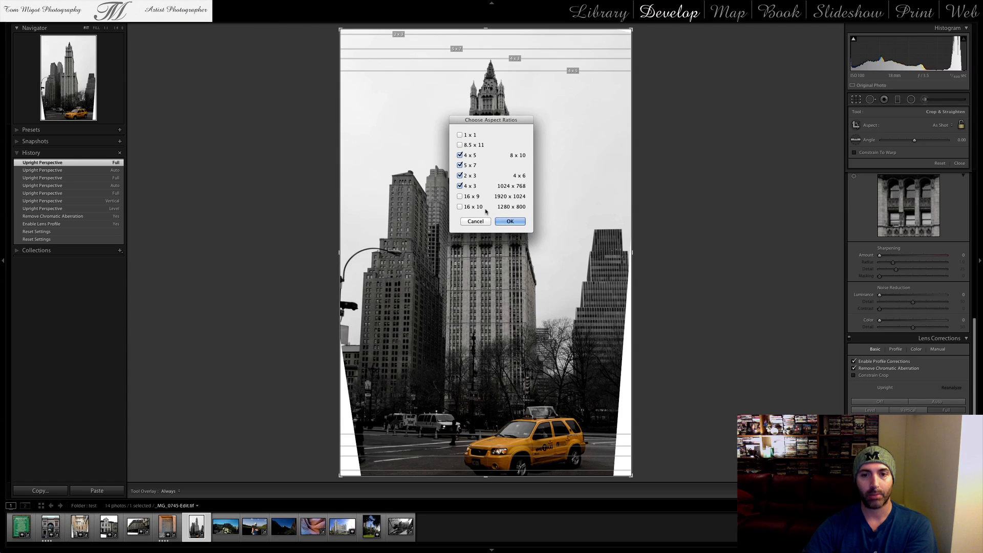
click(466, 186)
click(467, 176)
click(467, 165)
click(462, 196)
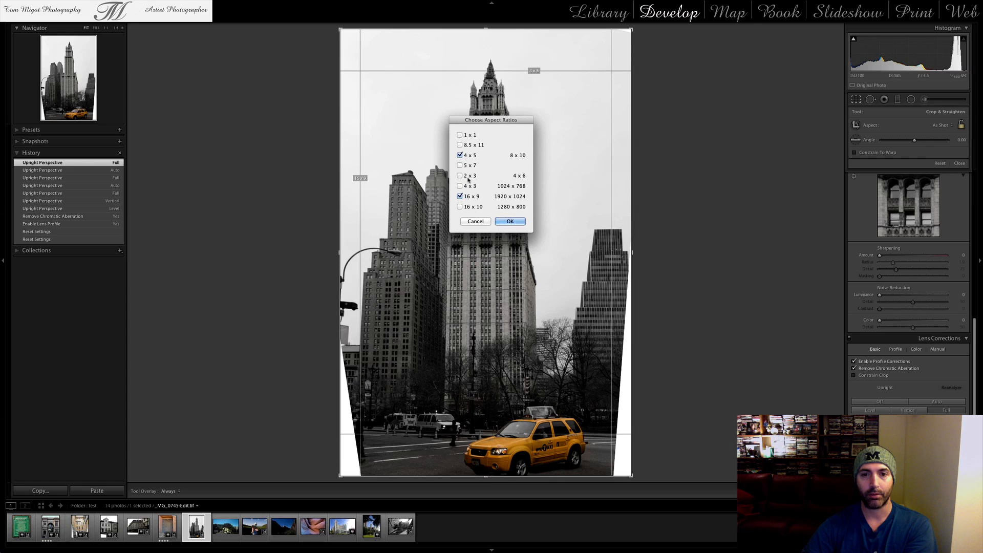
click(461, 176)
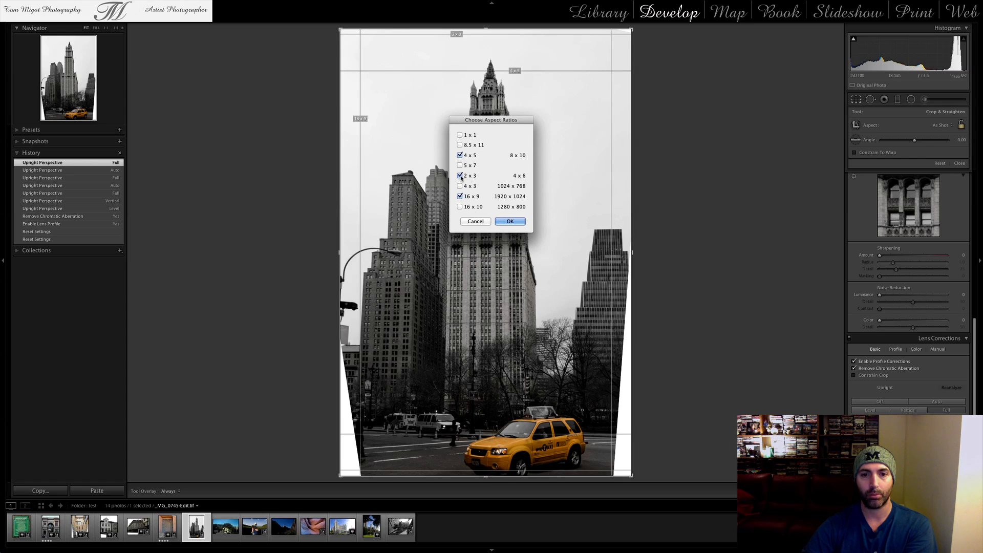
click(510, 221)
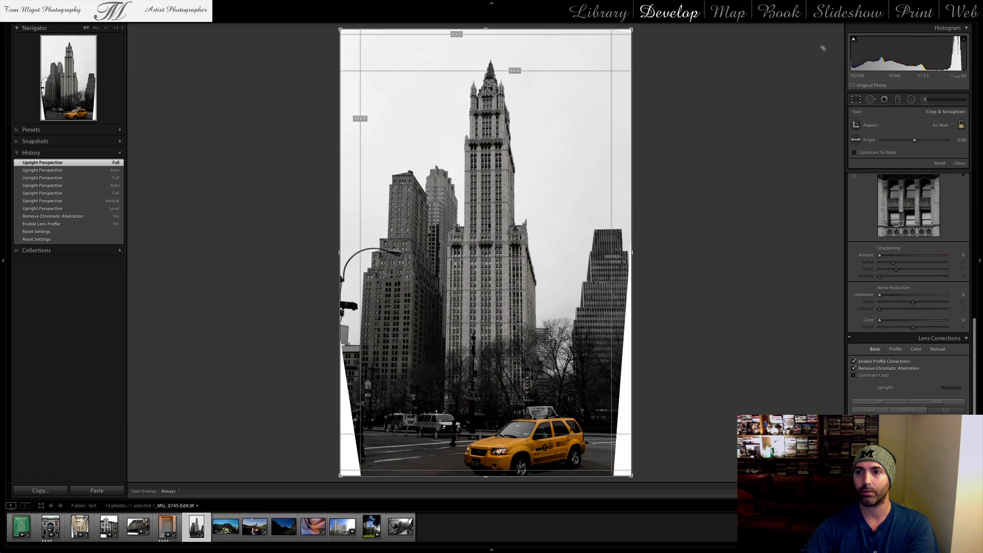
Switch to the Slideshow module, advance from the skyscraper photo to the canyon hiking video and play its preview
click(833, 17)
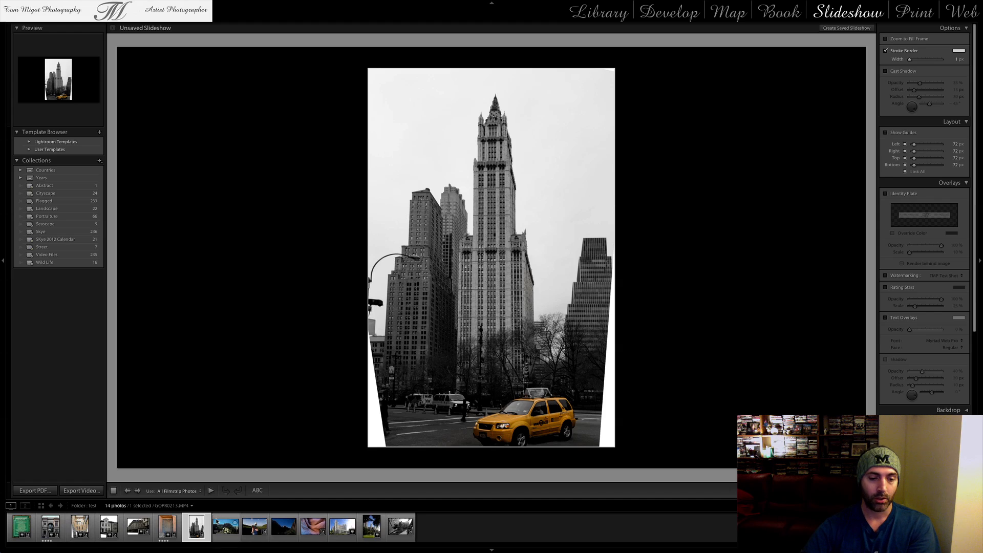
click(138, 491)
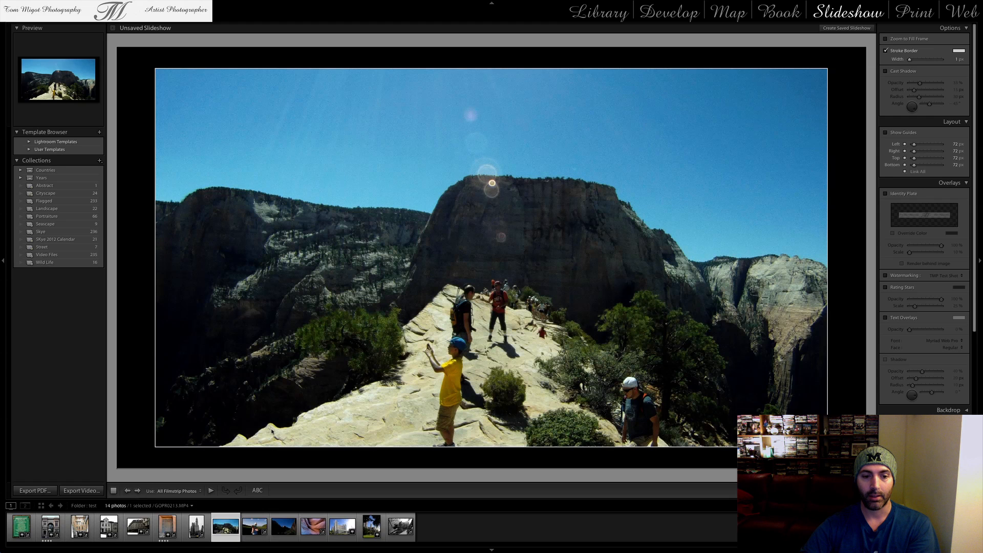
click(210, 491)
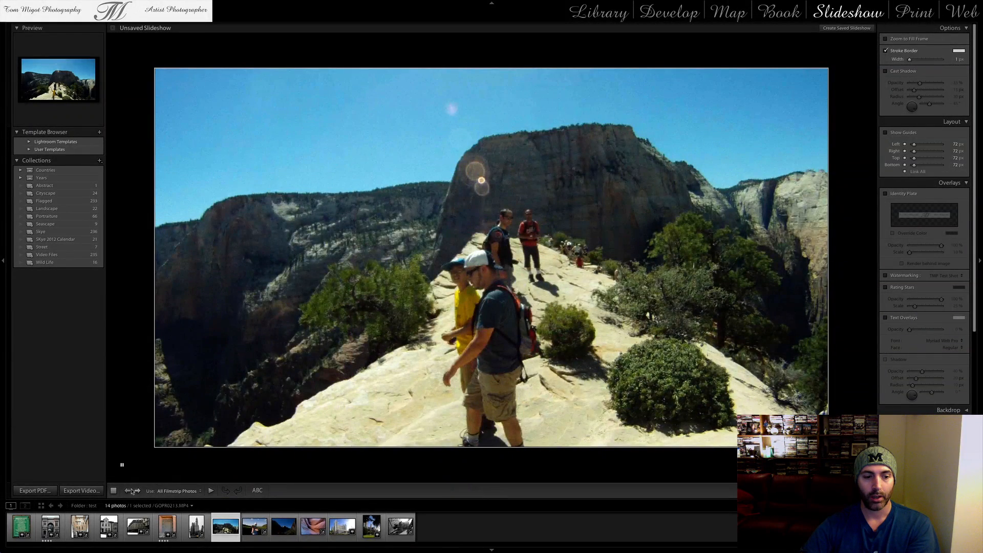
Return to the skyscraper slide, then step forward through the video and canyon slides to the colourful rock photo
click(127, 490)
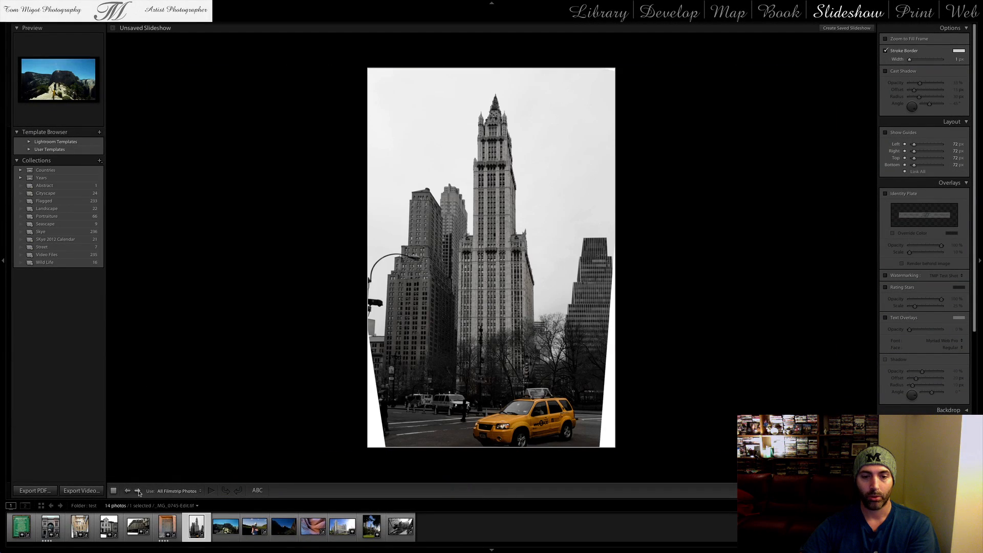
click(138, 490)
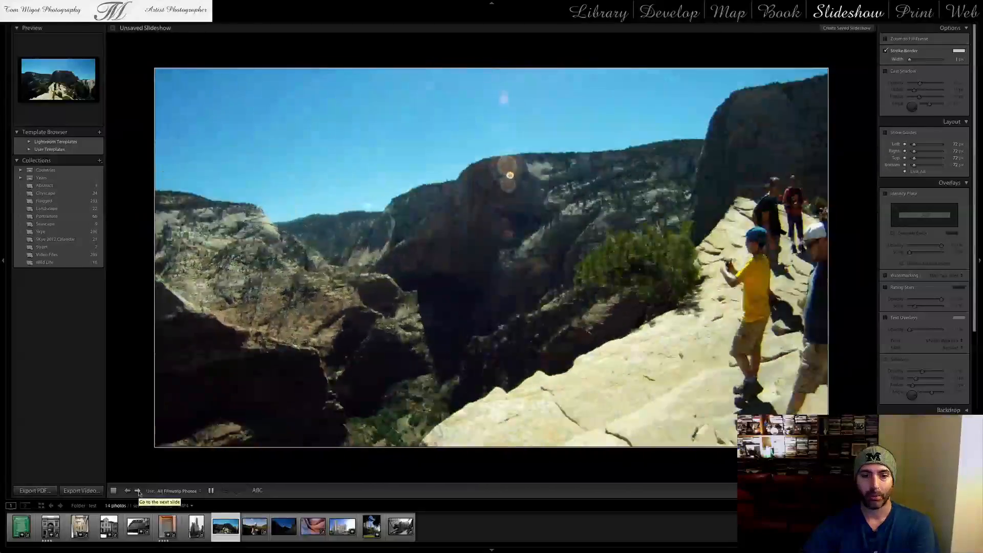
click(138, 490)
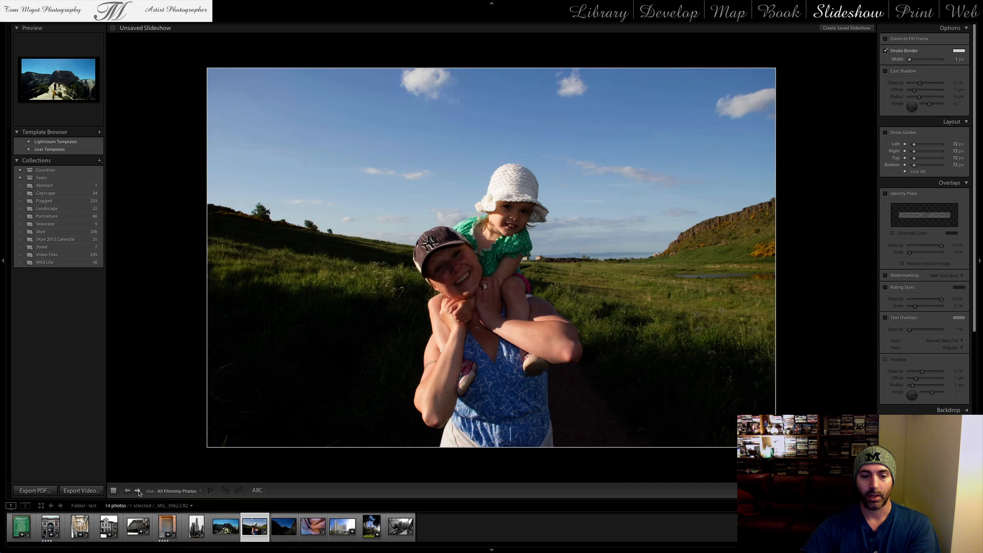
click(138, 490)
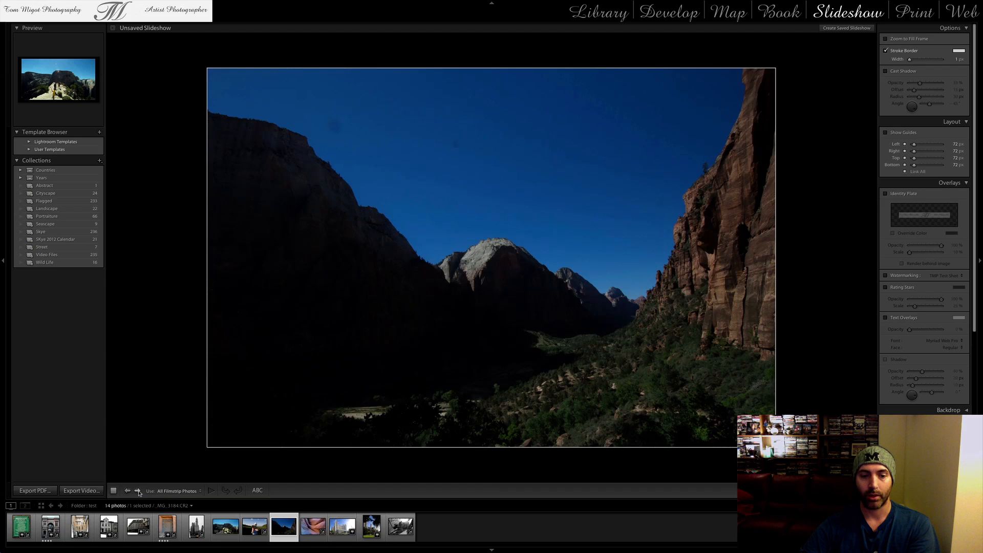
click(137, 491)
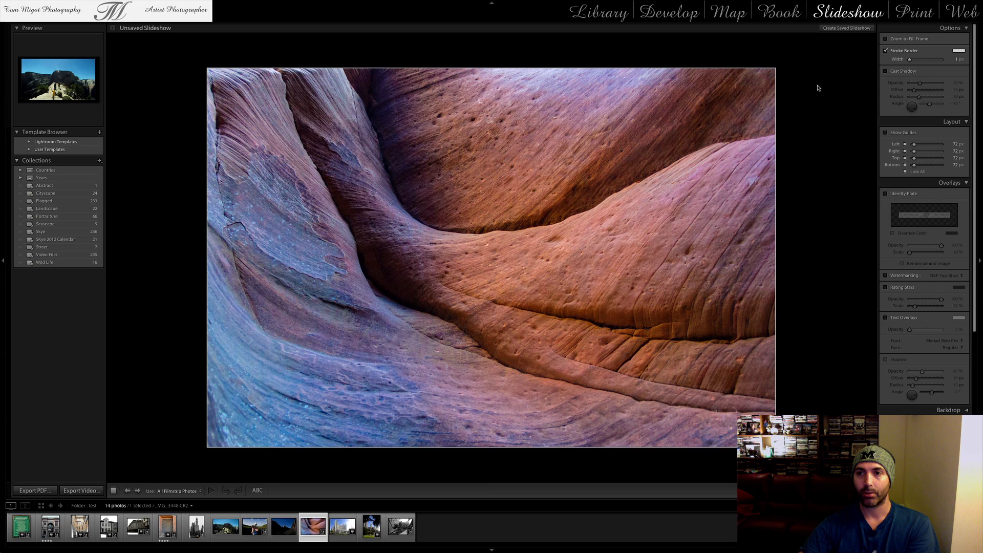
Switch to the Book module, try to place the colourful rock photo on page 2, and show the book in multi-page view
click(777, 16)
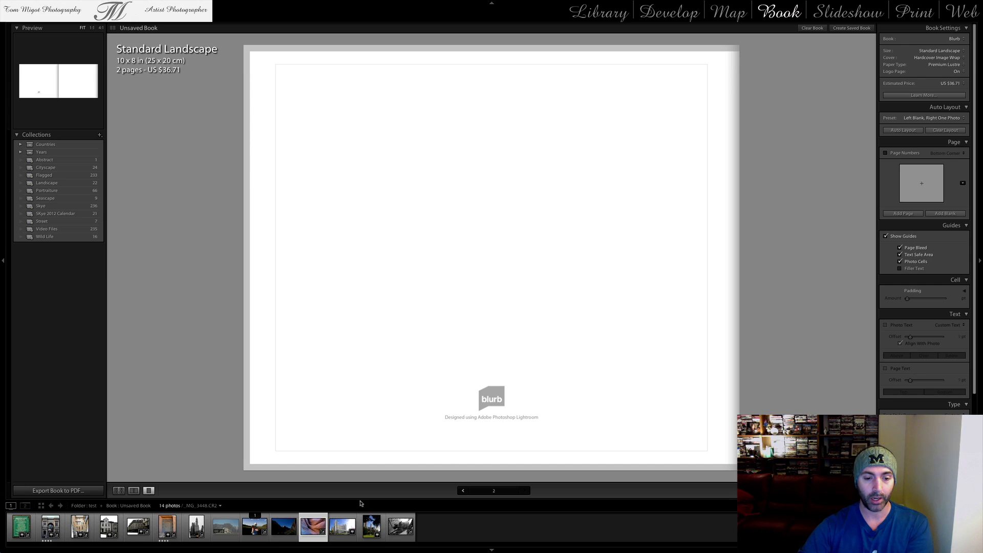
drag(304, 534, 413, 340)
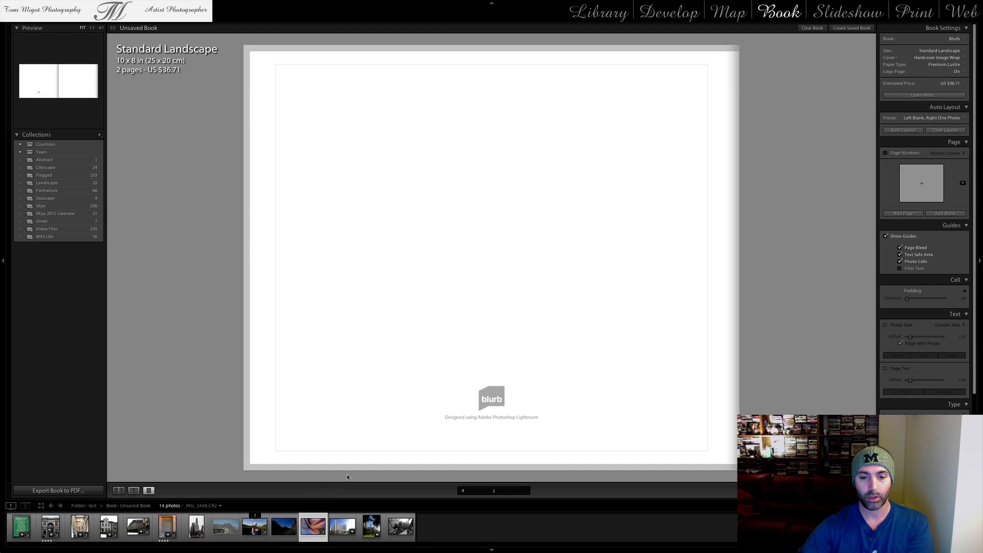
click(118, 491)
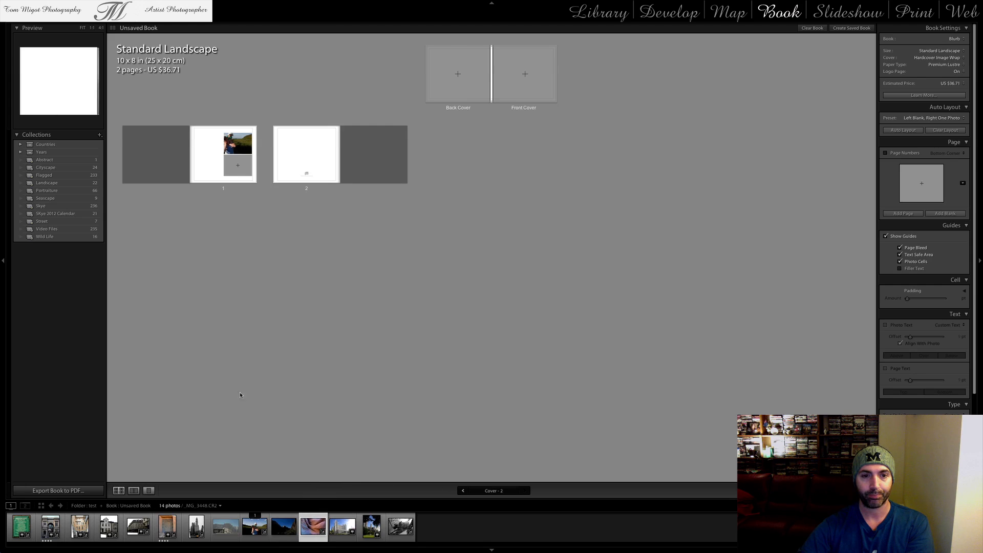
Select page 1 and check the custom page layouts available for modifying it
click(202, 149)
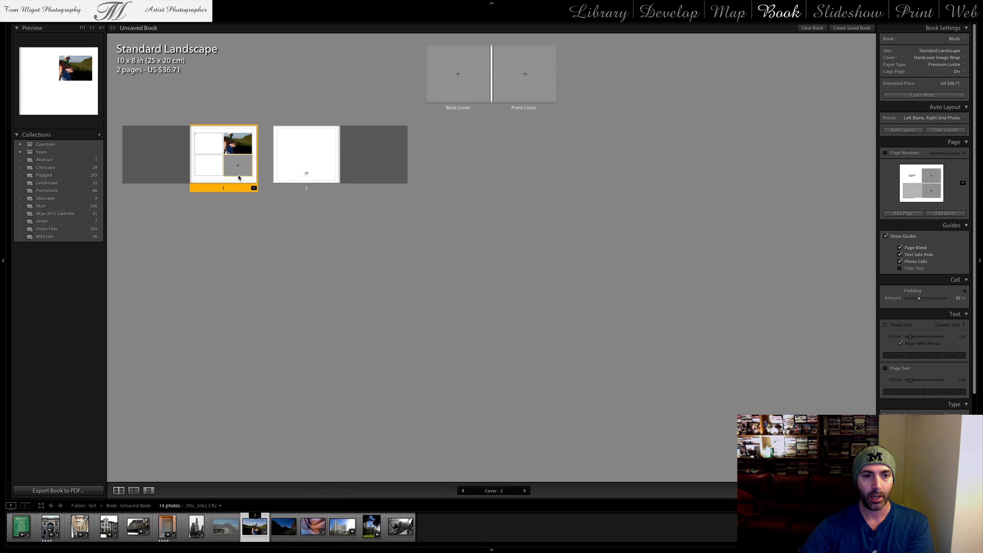
click(254, 188)
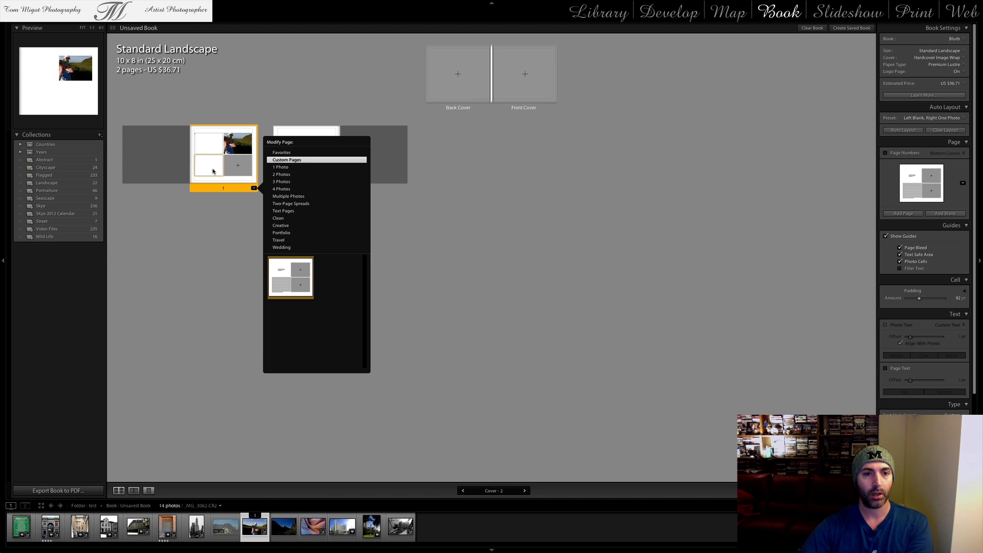
click(214, 170)
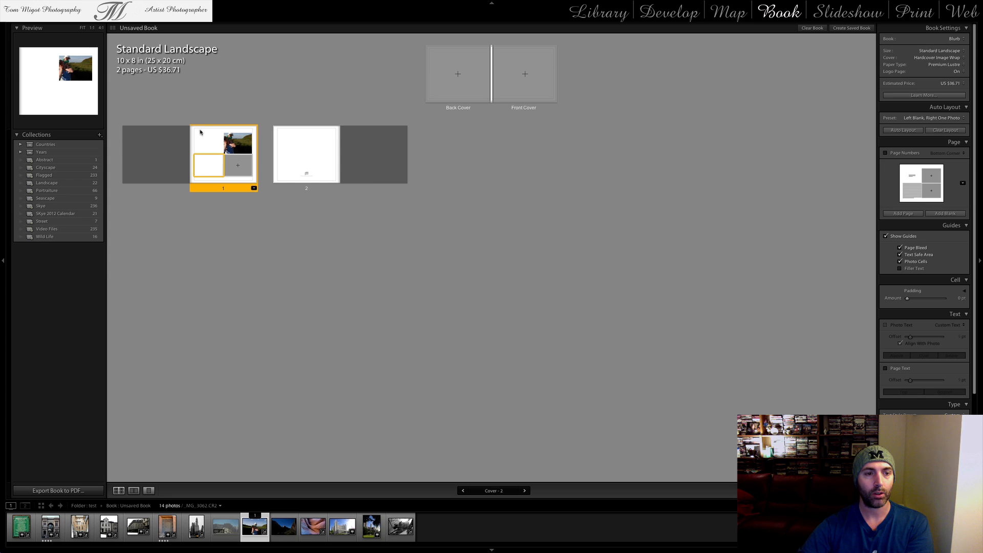
Shrink the photo area in page 1's lower-right cell and save the page layout as a custom page
click(233, 153)
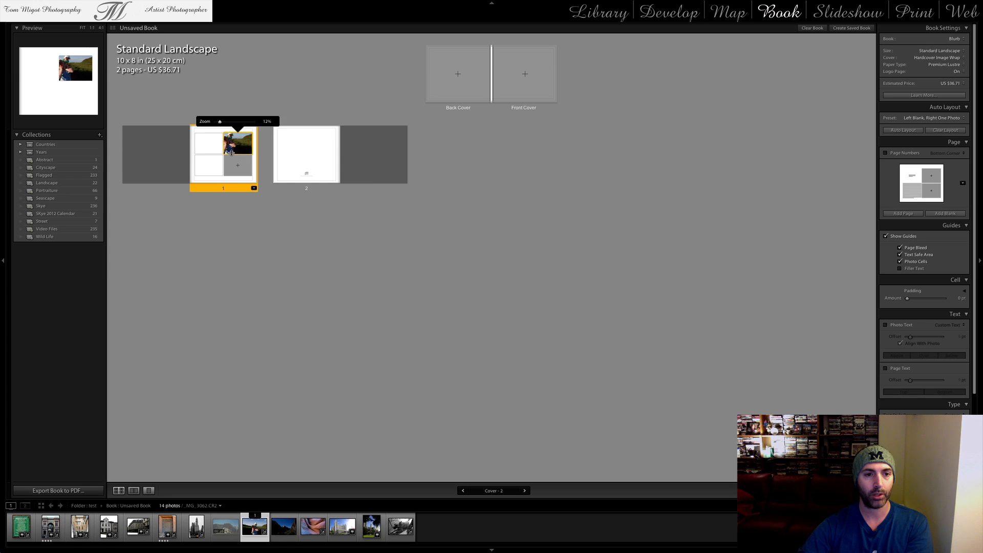
click(234, 165)
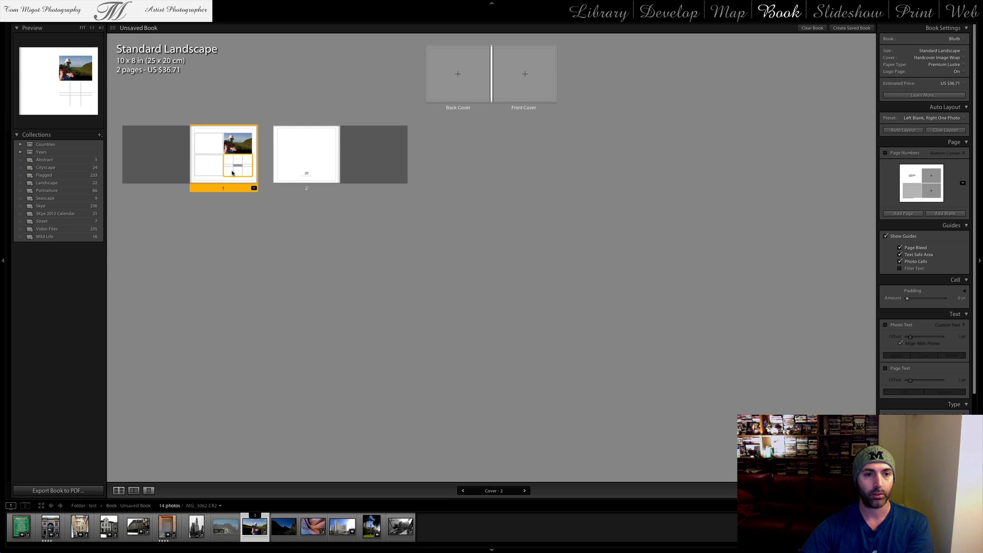
right_click(228, 165)
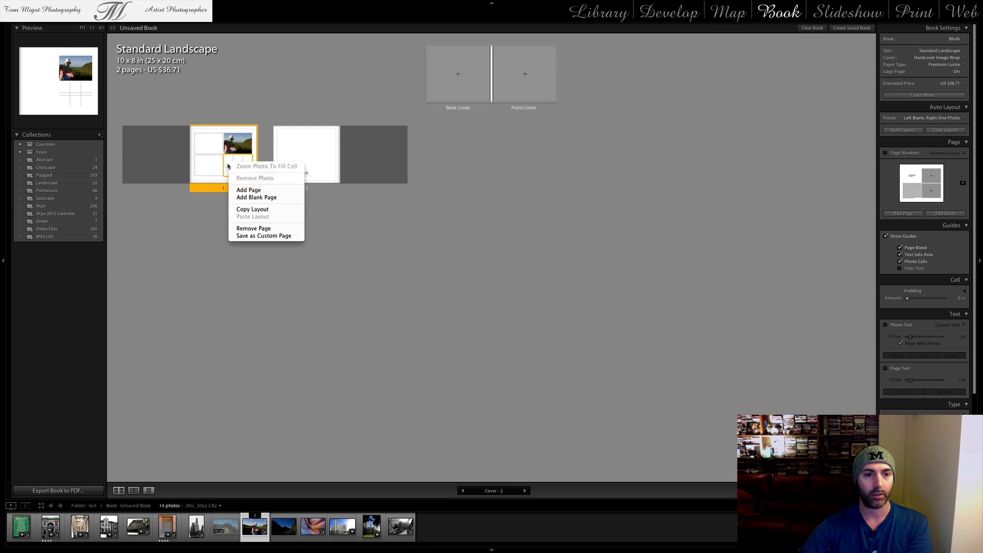
click(255, 236)
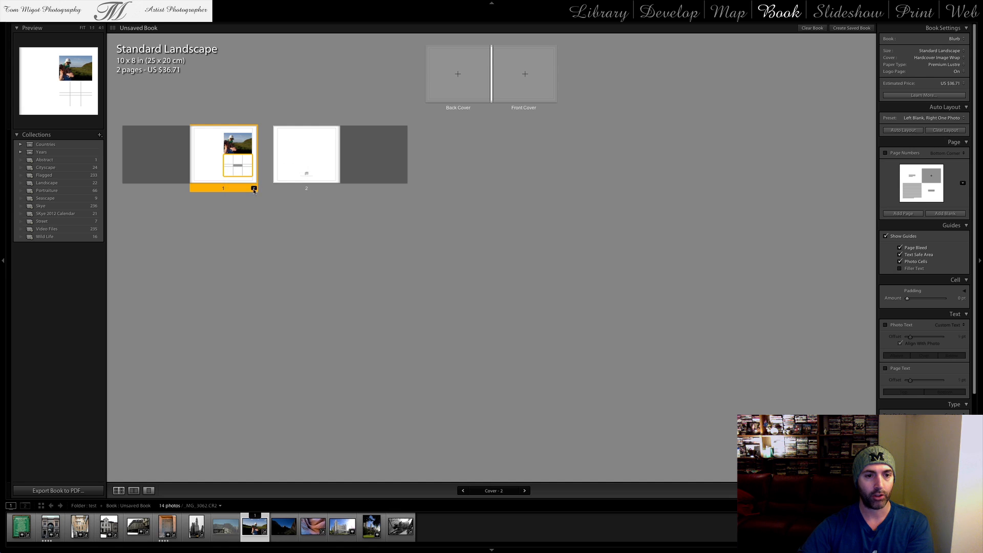
Apply the first custom page layout, with two full photo cells stacked in its right half, to page 2
click(254, 188)
click(307, 153)
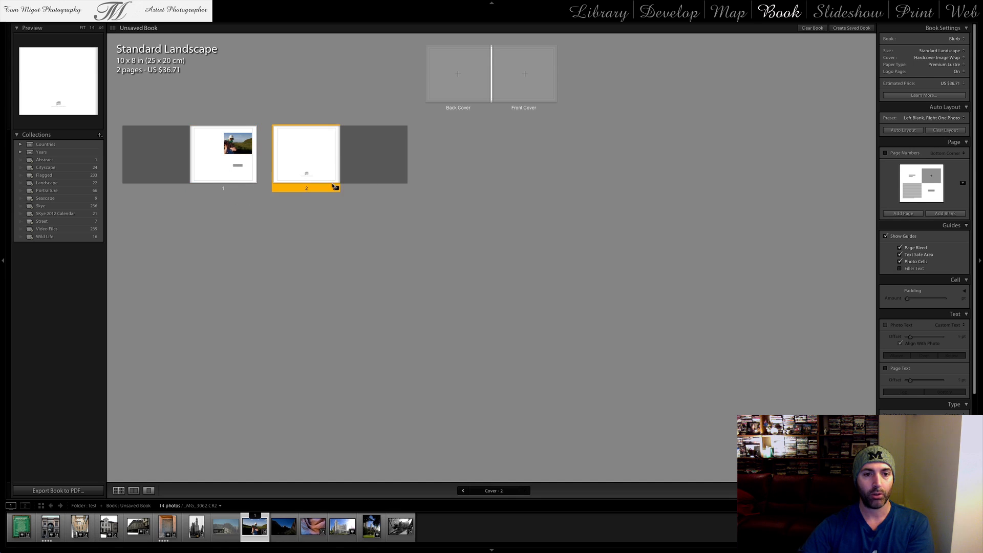
click(336, 188)
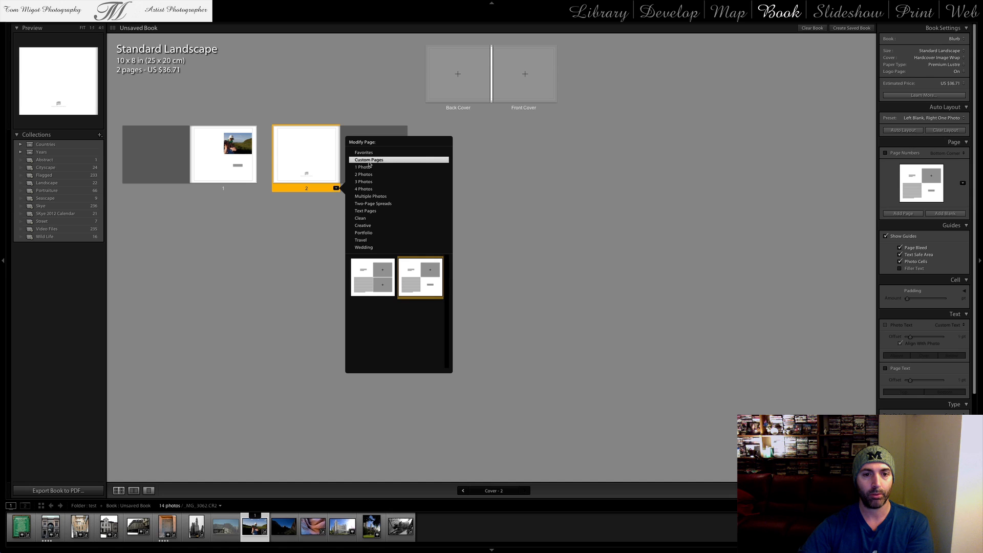
click(376, 277)
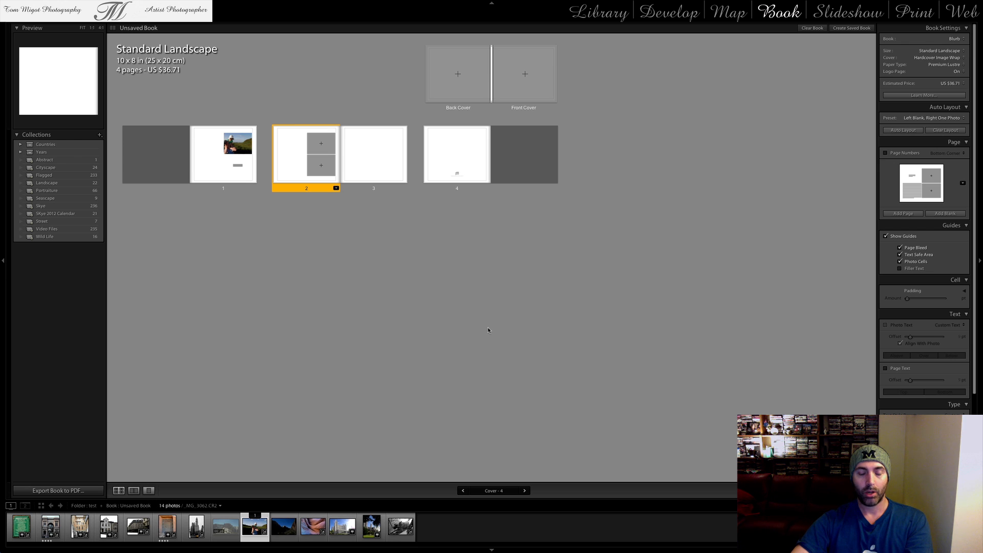
Hide Lightroom to reveal the desktop
key(super+h)
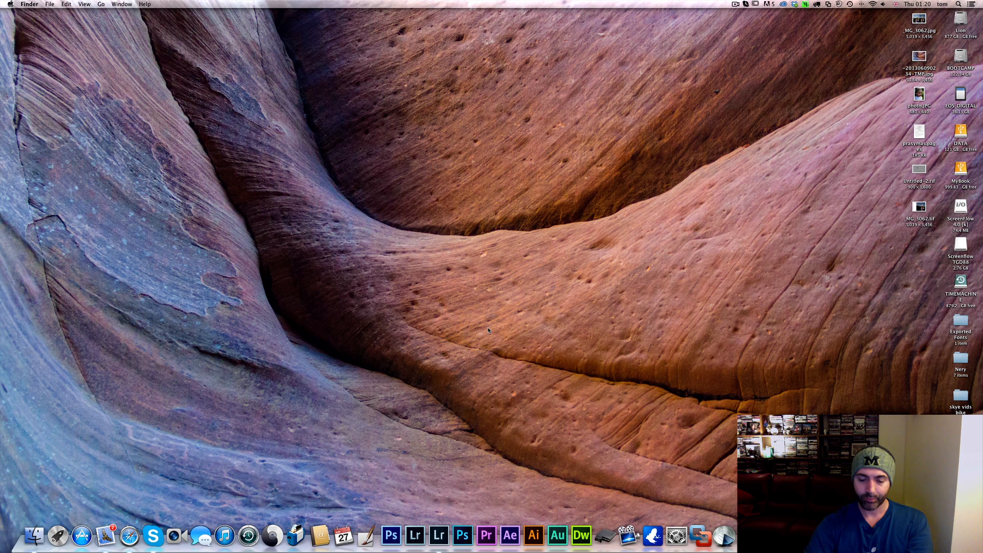